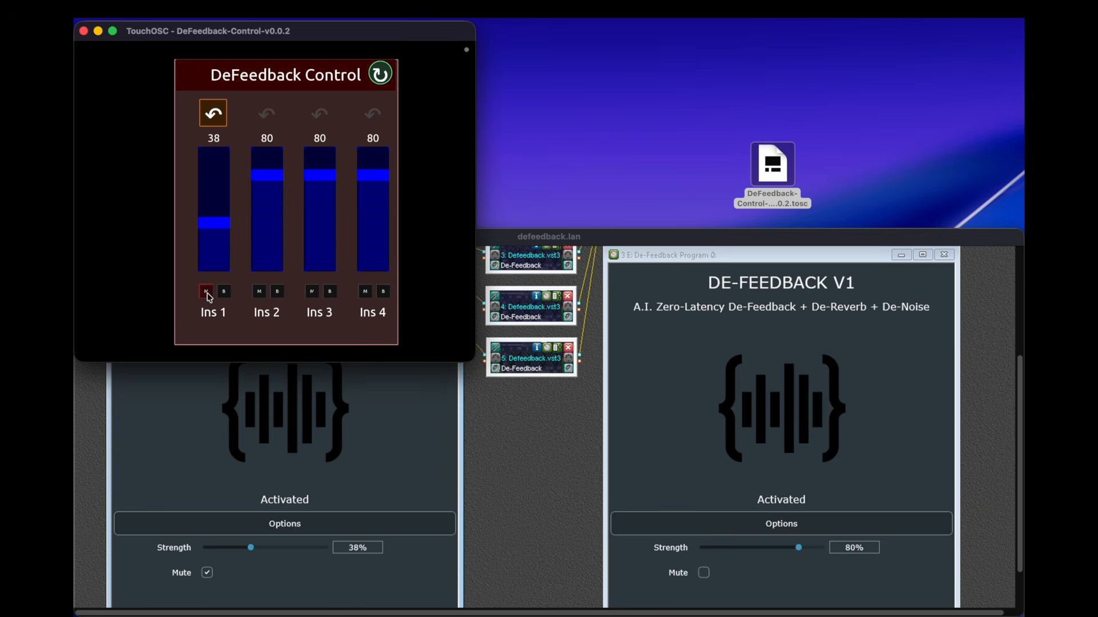
Unmute Ins 1 and reset its strength to 80
left_click(208, 295)
left_click(220, 113)
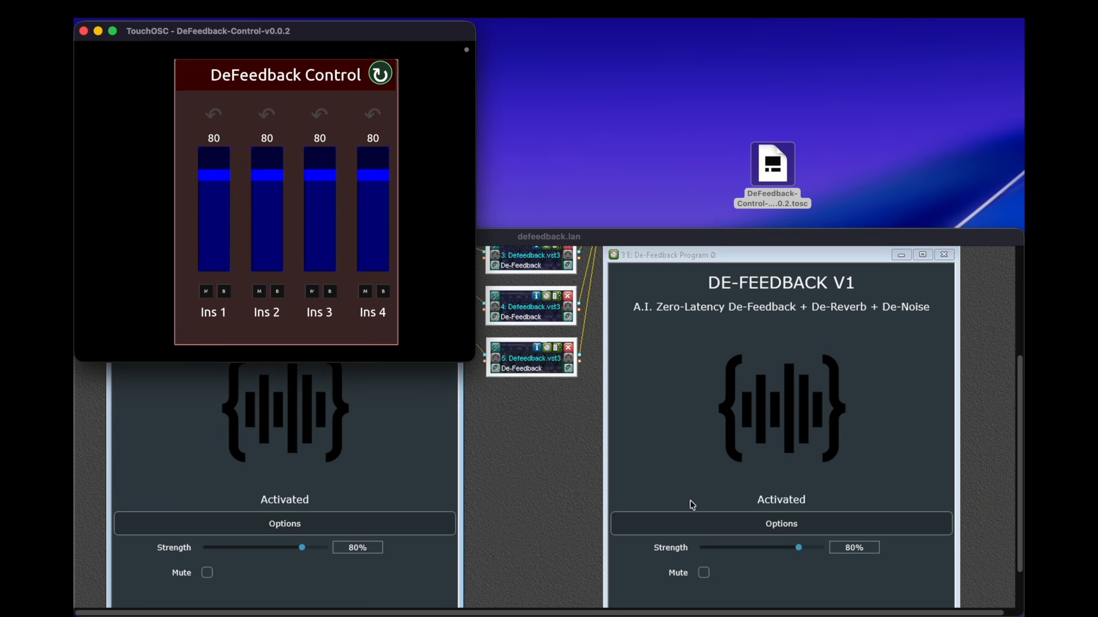
Mute the De-Feedback plugin behind Ins 2, lower its strength to 24%, and refresh the control surface
mouse_move(267, 175)
left_mouse_down()
mouse_move(267, 238)
mouse_move(267, 177)
left_mouse_up()
left_click(773, 580)
left_click_drag(784, 548, 729, 548)
left_click(380, 75)
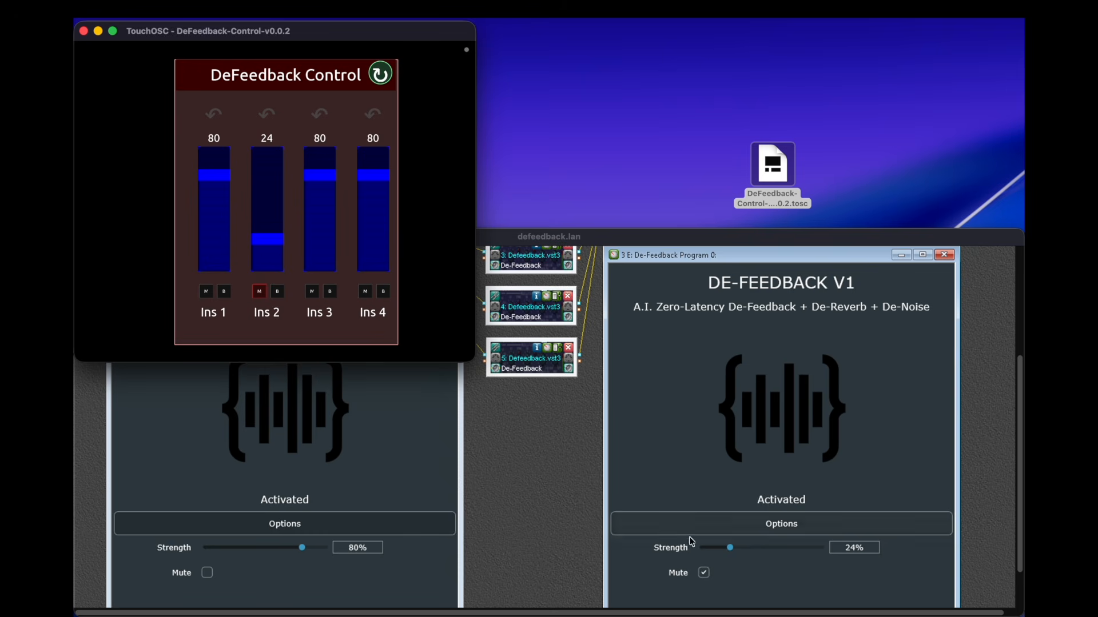
Unmute the Ins 2 De-Feedback plugin, refresh the control surface, and raise the Ins 2 strength fader
left_click(703, 574)
left_click(465, 192)
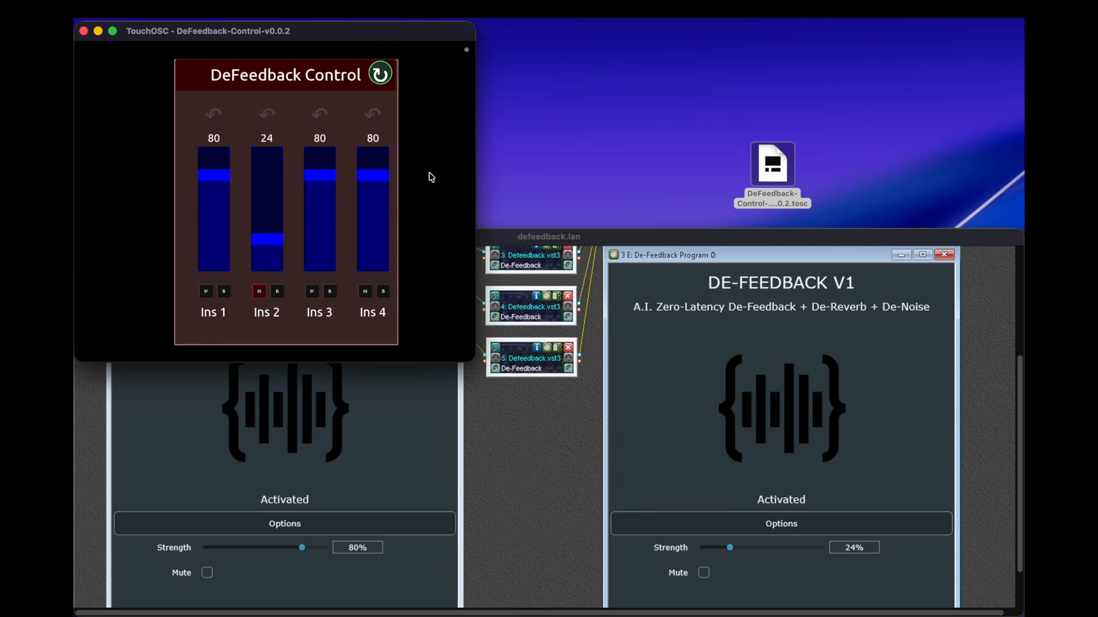
left_click(371, 79)
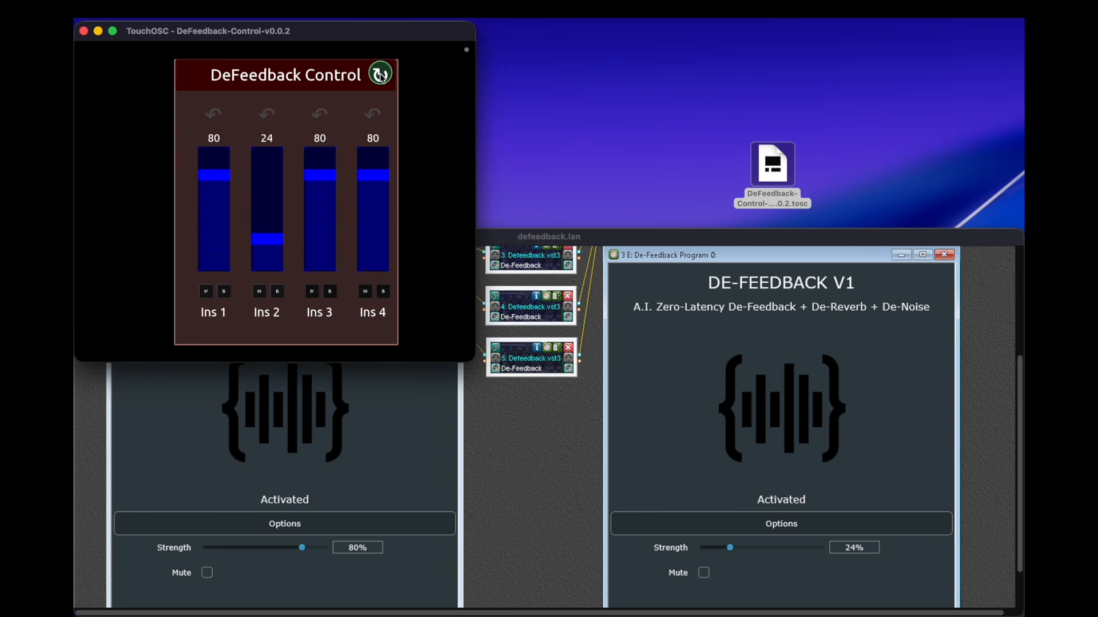
left_click_drag(274, 239, 280, 167)
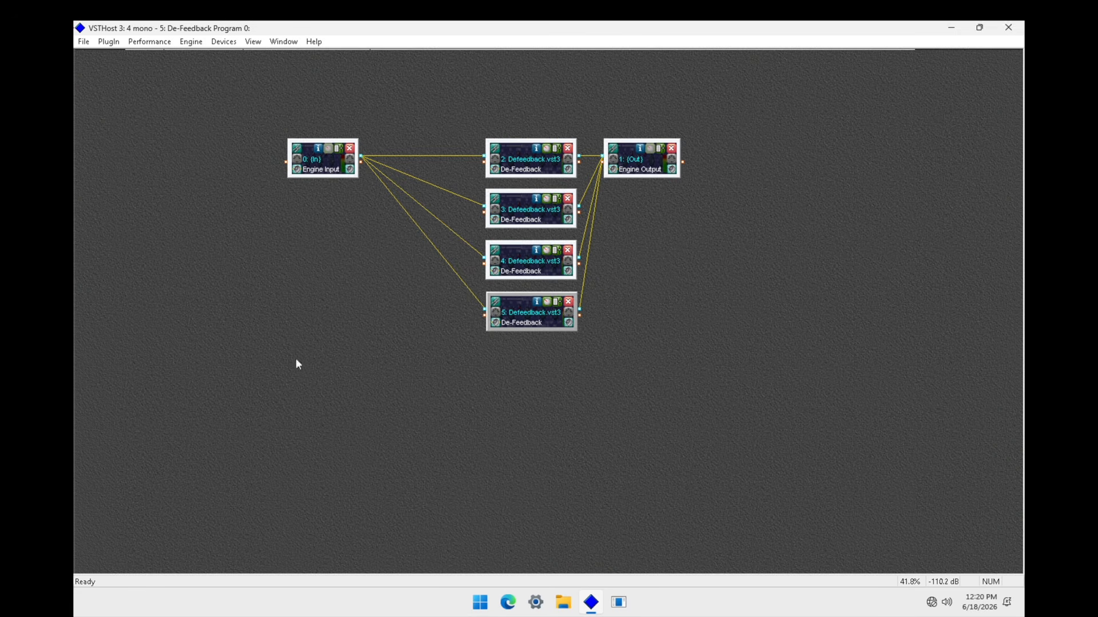
Configure the VSTHost engine's OSC transport as UDP on port 7701
left_click(191, 43)
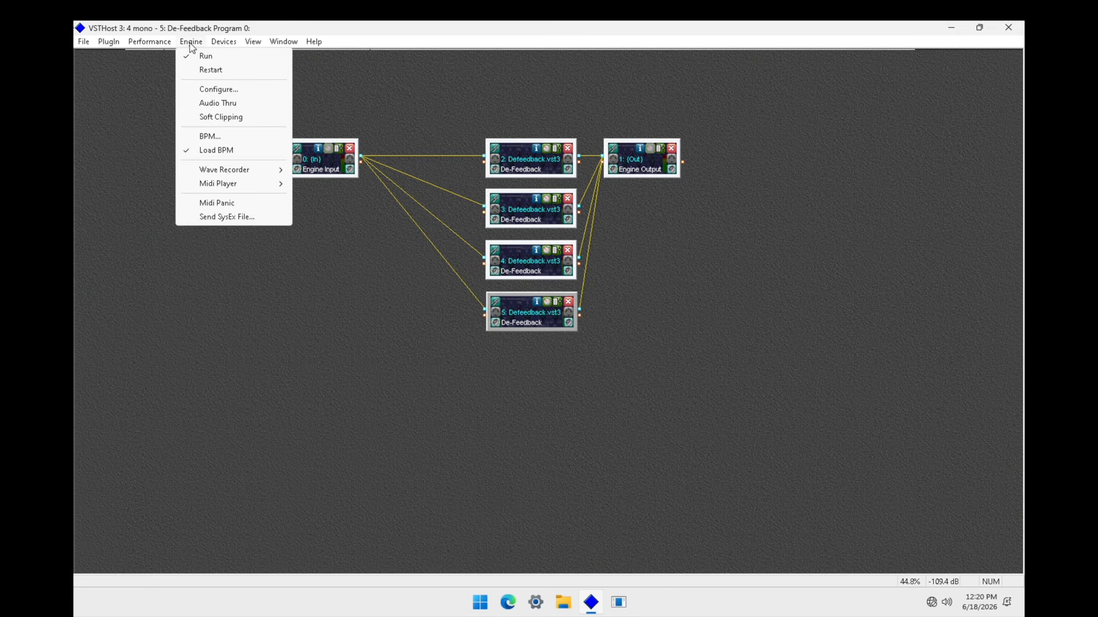
left_click(250, 91)
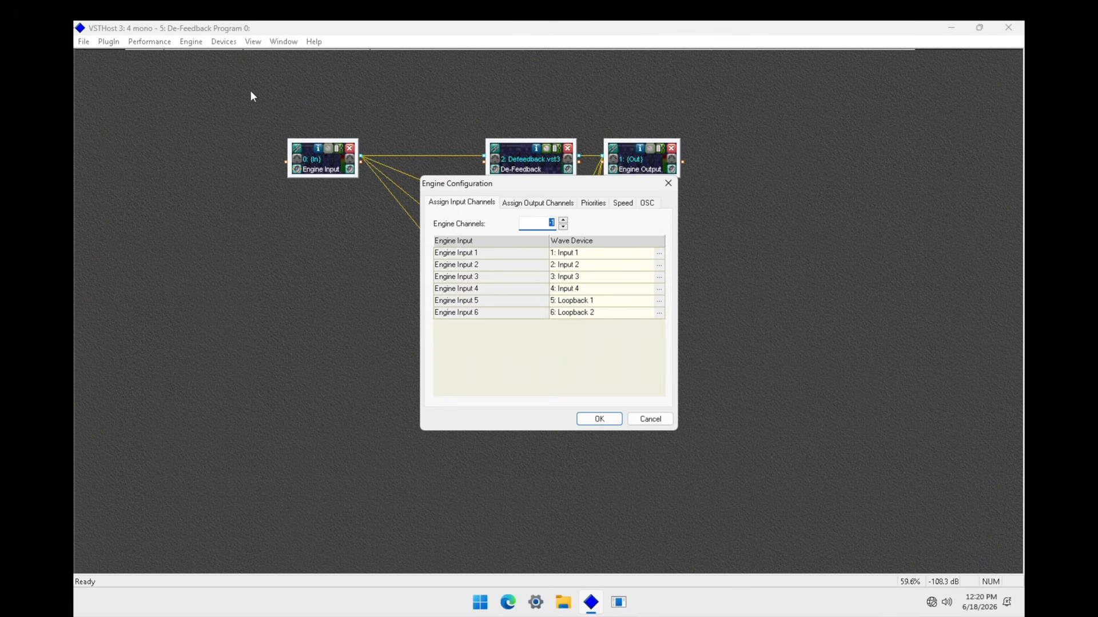
left_click(647, 204)
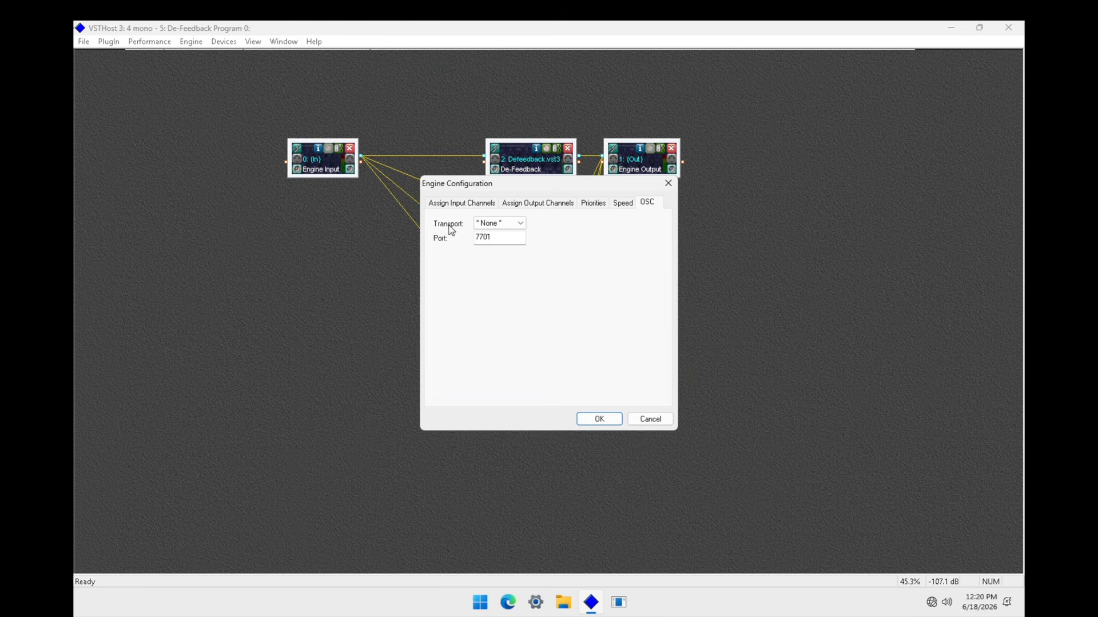
left_click(517, 228)
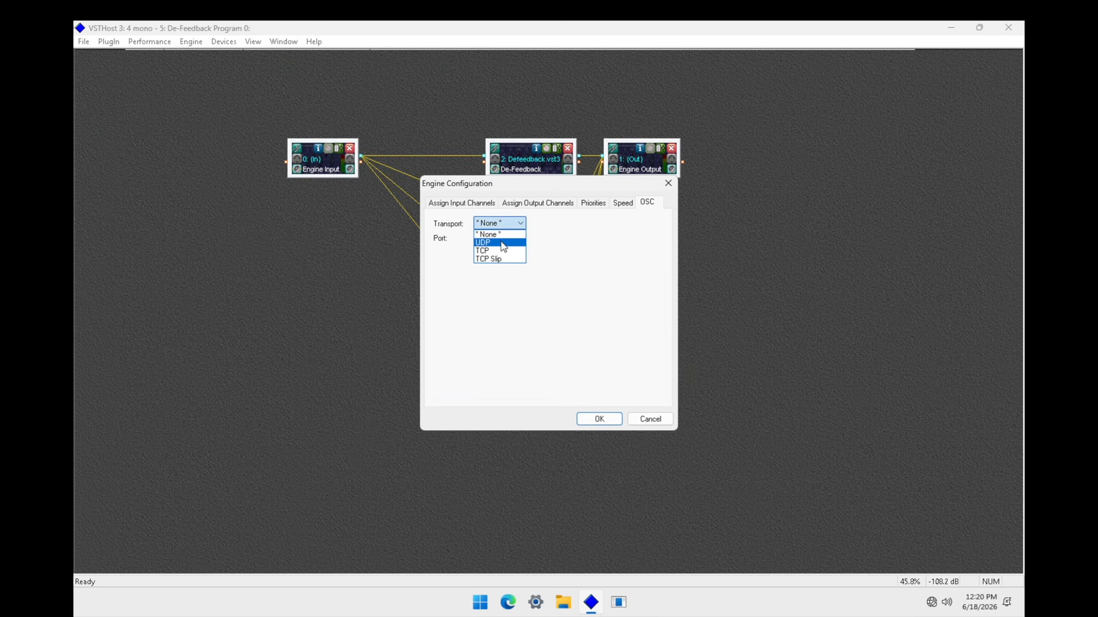
left_click(501, 243)
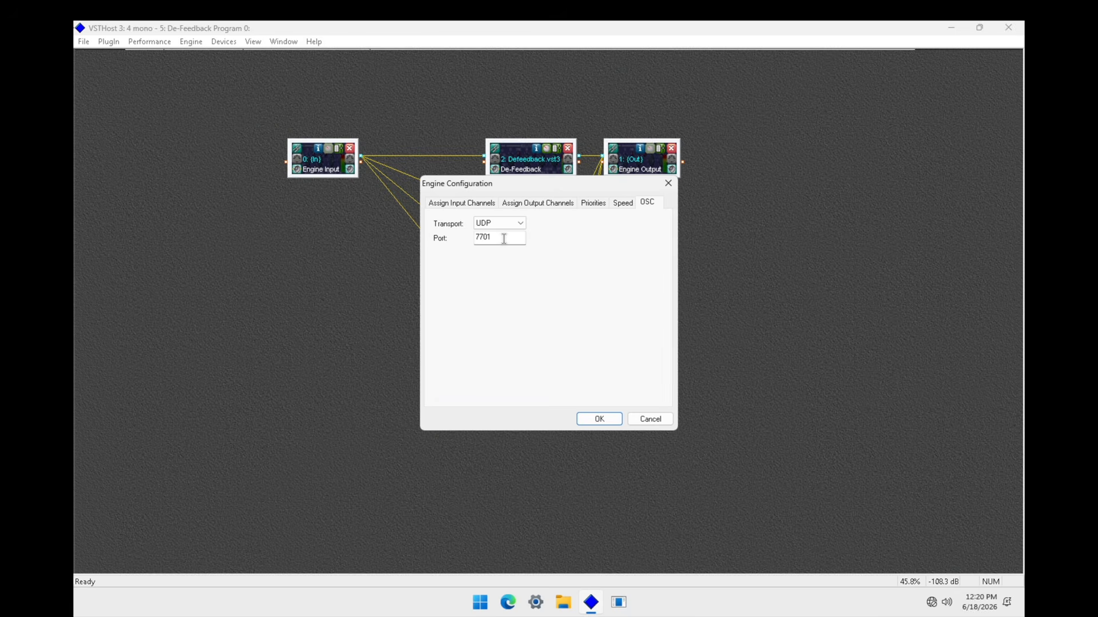
left_click(596, 419)
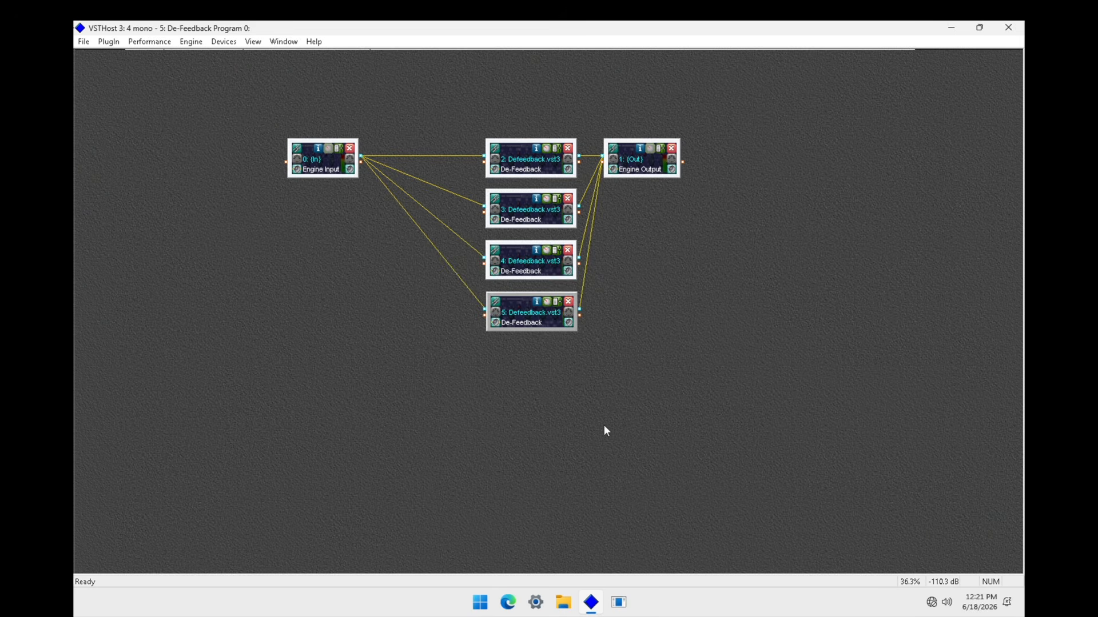
Switch to the browser and download DeFeedback-Control-v0.0.2.tosc from the touchosc-vsthost-defeedback repository's latest release
key("ctrl+Left")
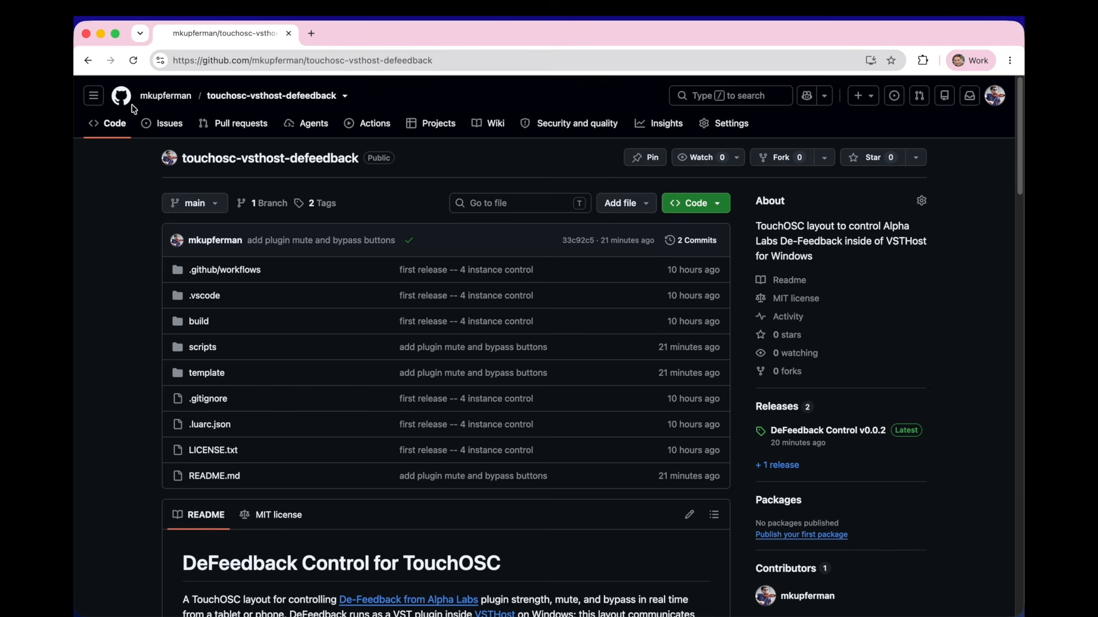
left_click(811, 432)
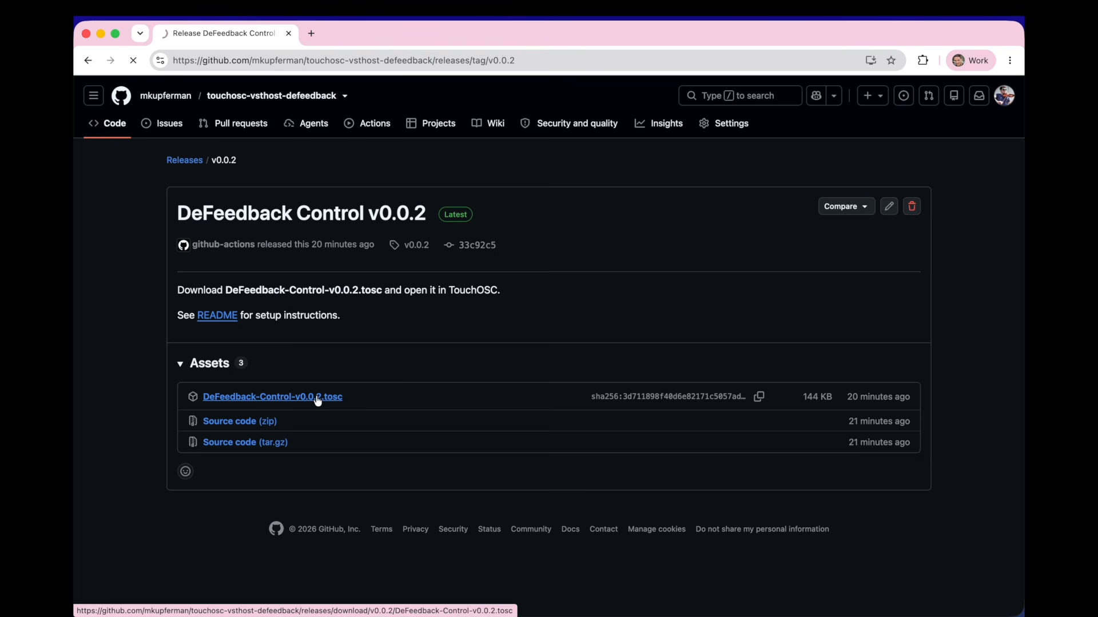
left_click(317, 400)
left_click(101, 33)
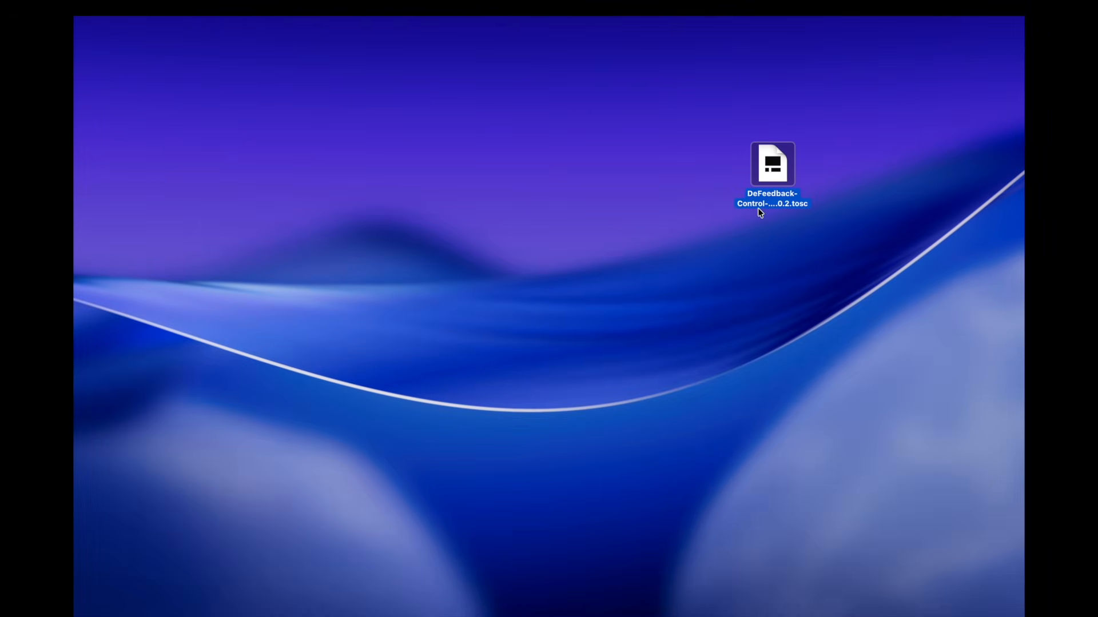
Open the downloaded DeFeedback-Control .tosc file in TouchOSC and enlarge the editor window
double_click(773, 166)
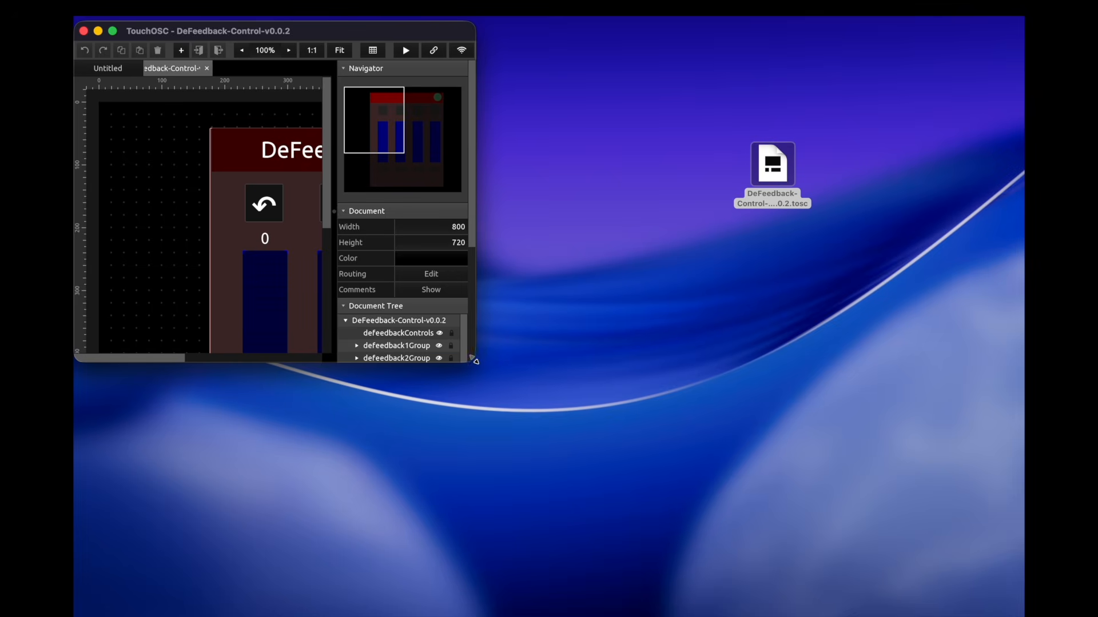
left_click_drag(476, 361, 929, 592)
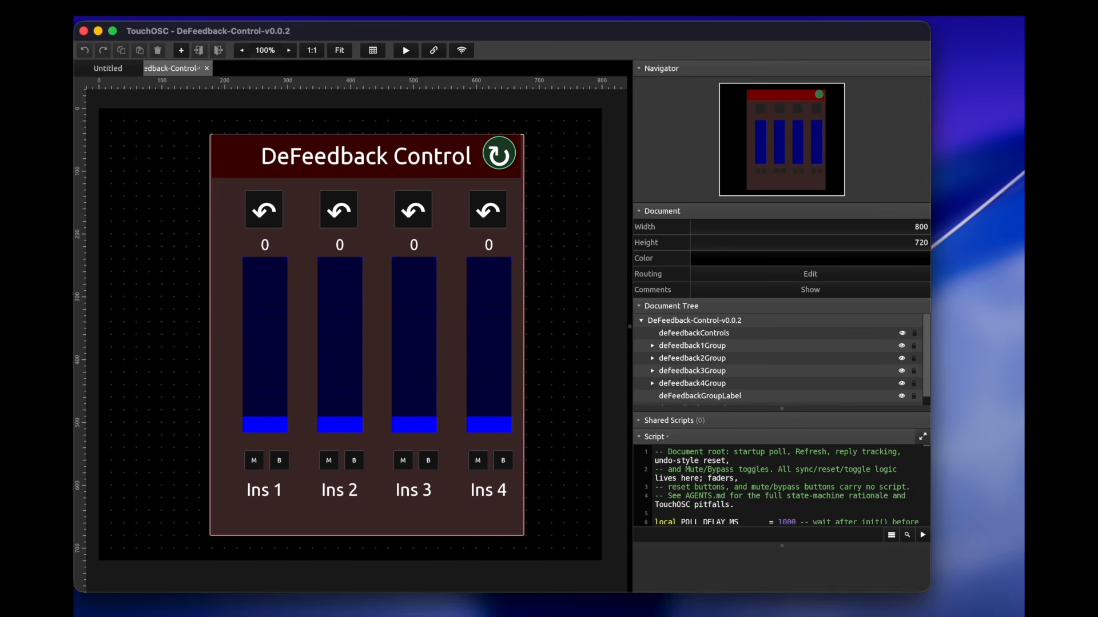
Set OSC Connection 1 to UDP with host defeedback.lan and send and receive ports 7701, and run the layout
left_click(141, 18)
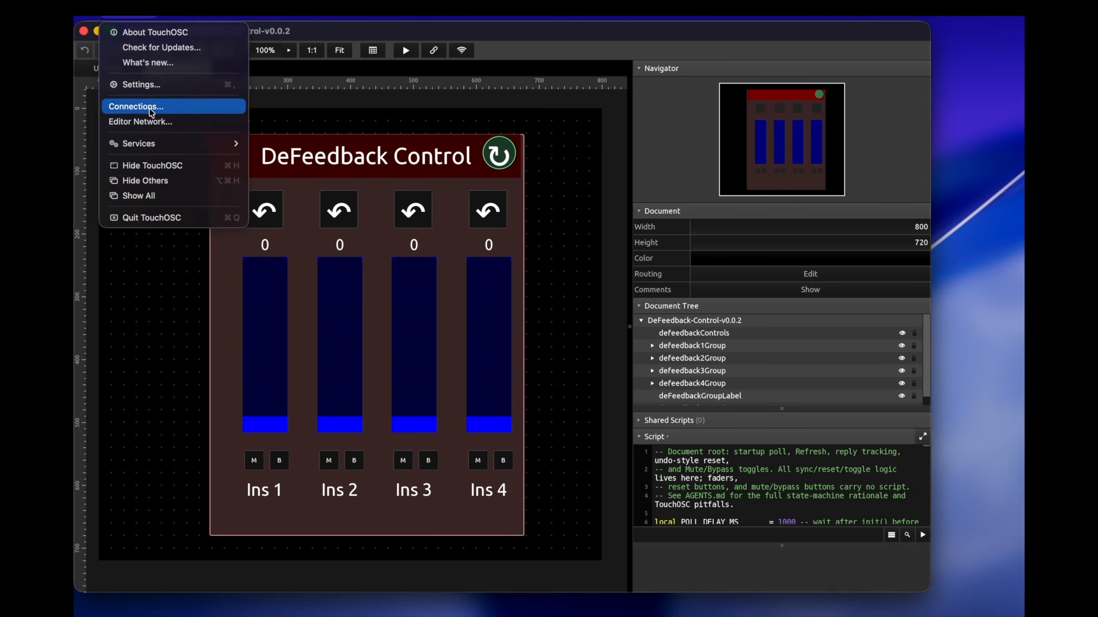
left_click(190, 110)
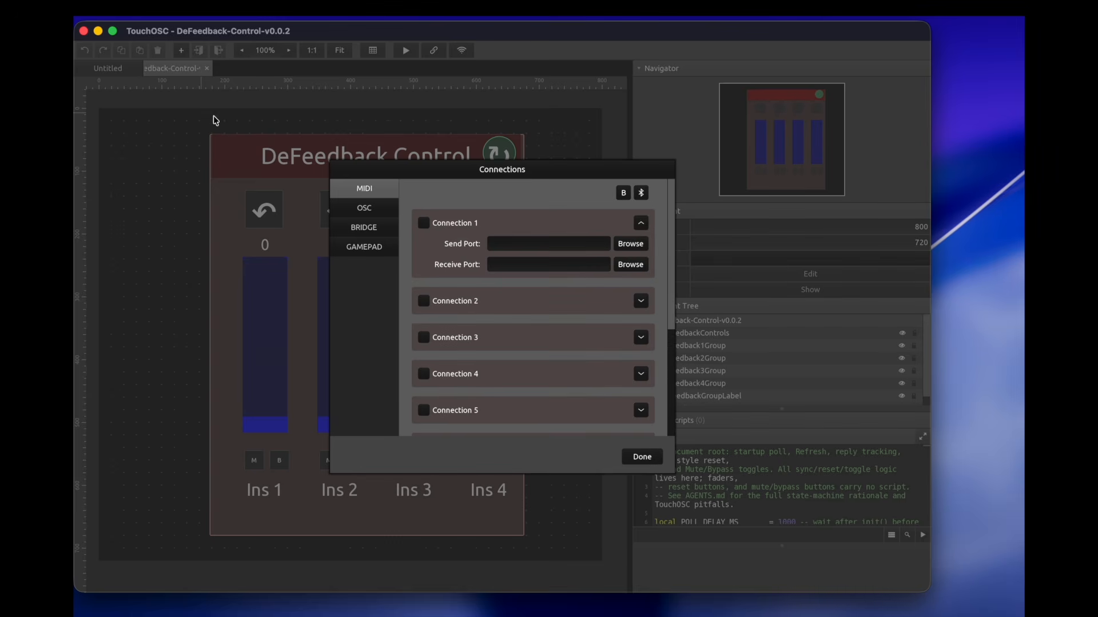
left_click(371, 210)
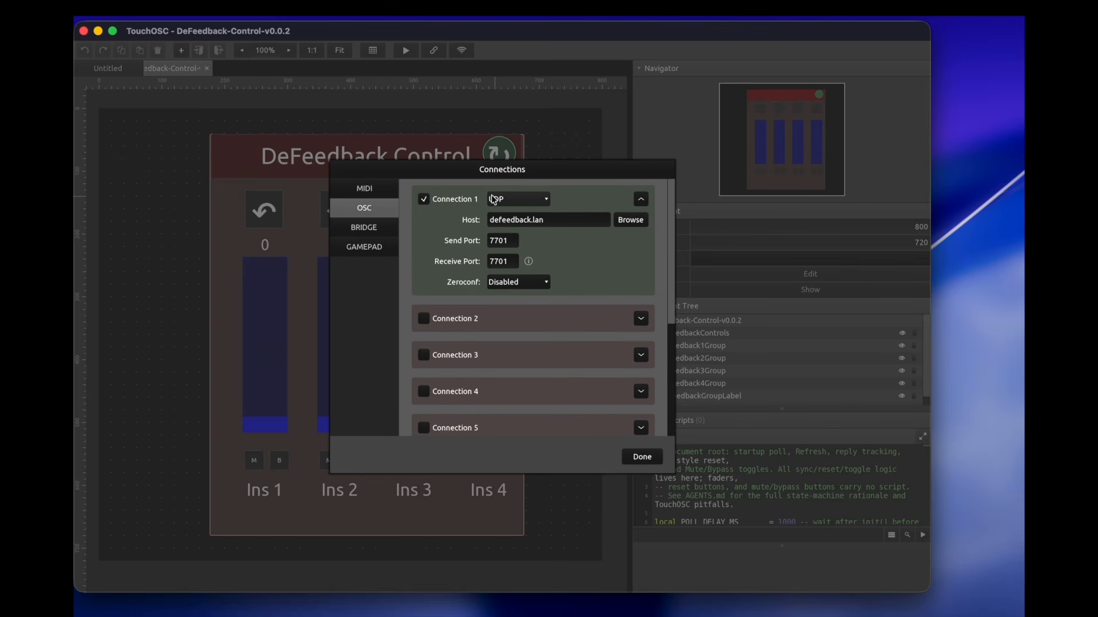
left_click(518, 199)
left_click(518, 212)
left_click_drag(561, 221, 442, 211)
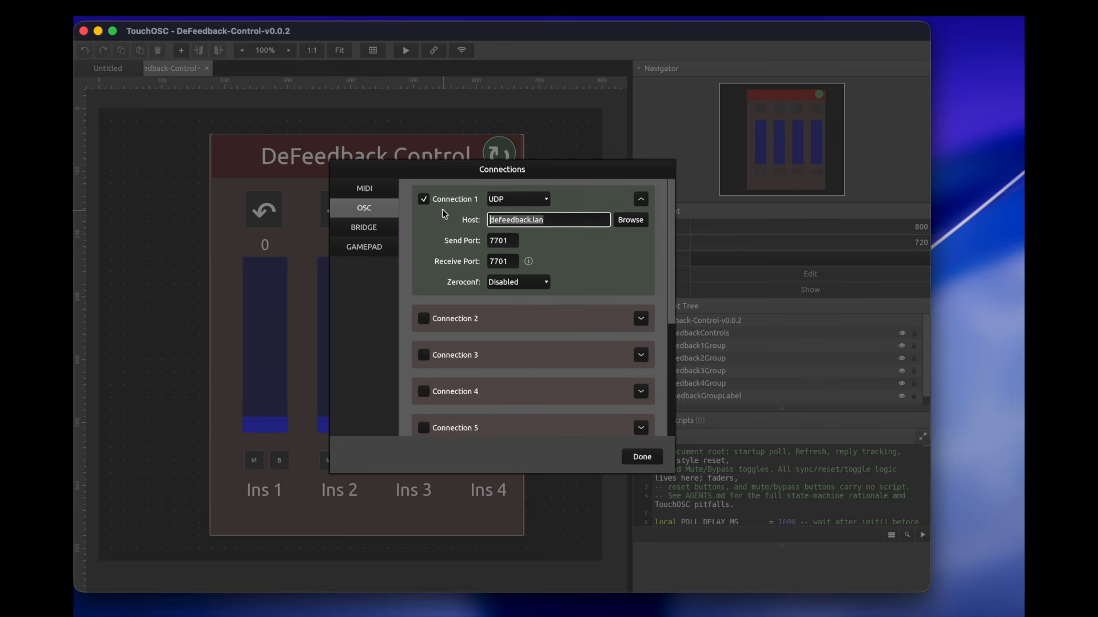
left_click(583, 223)
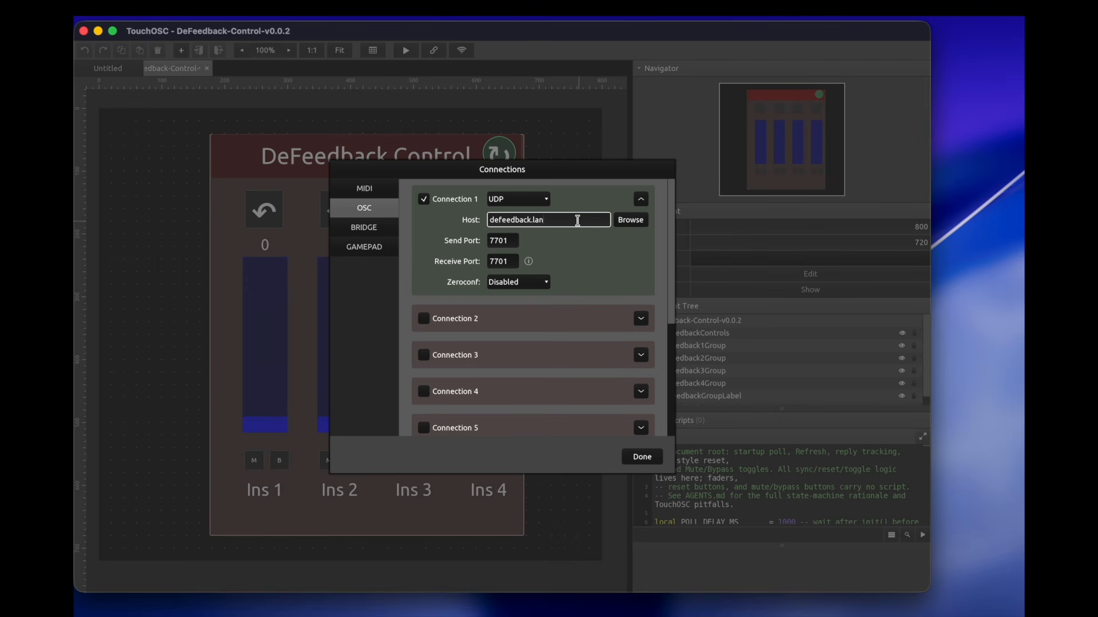
left_click_drag(555, 221, 470, 219)
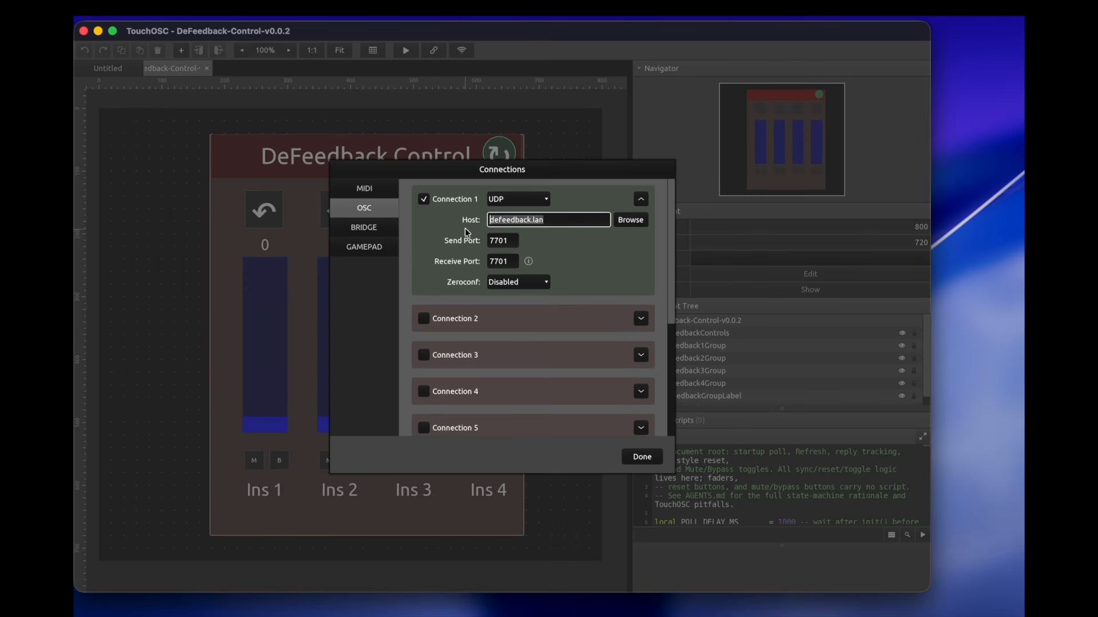
left_click(457, 224)
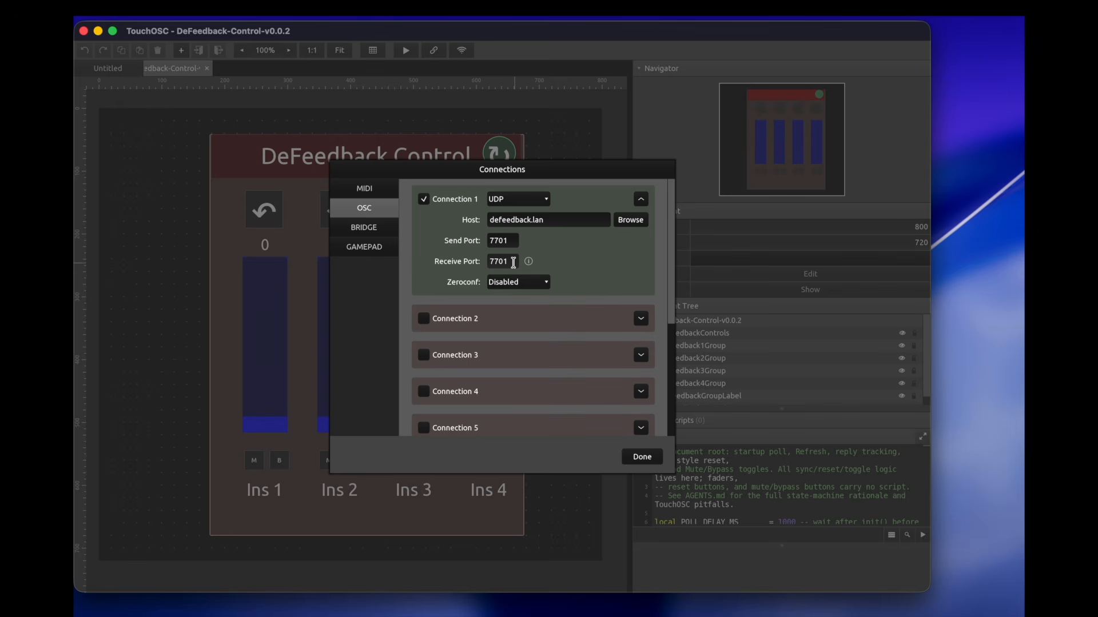
left_click(642, 458)
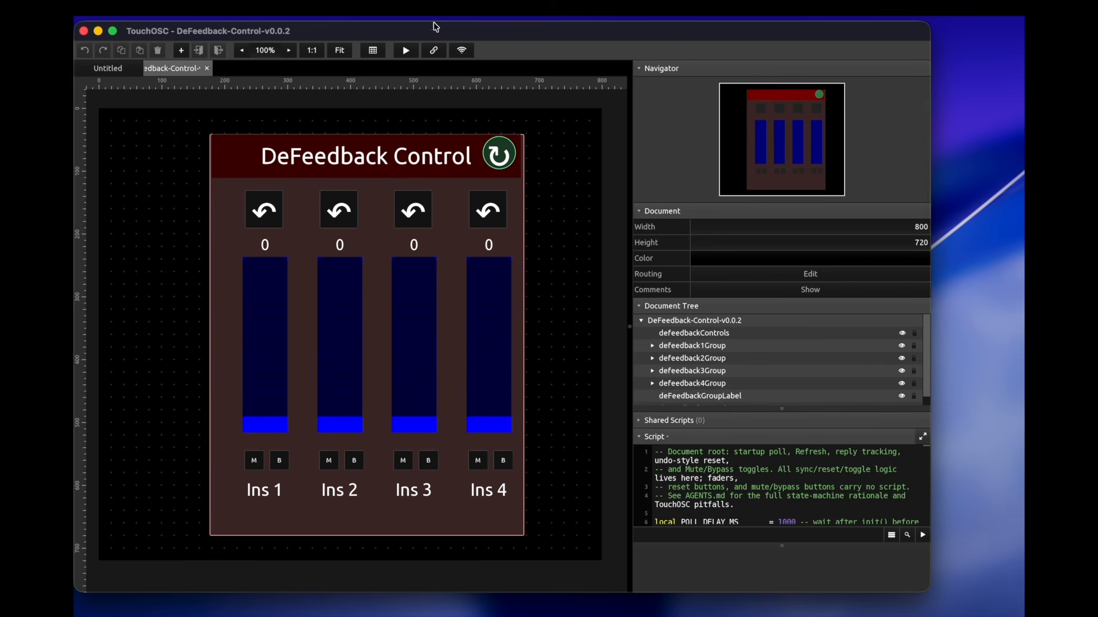
left_click(405, 52)
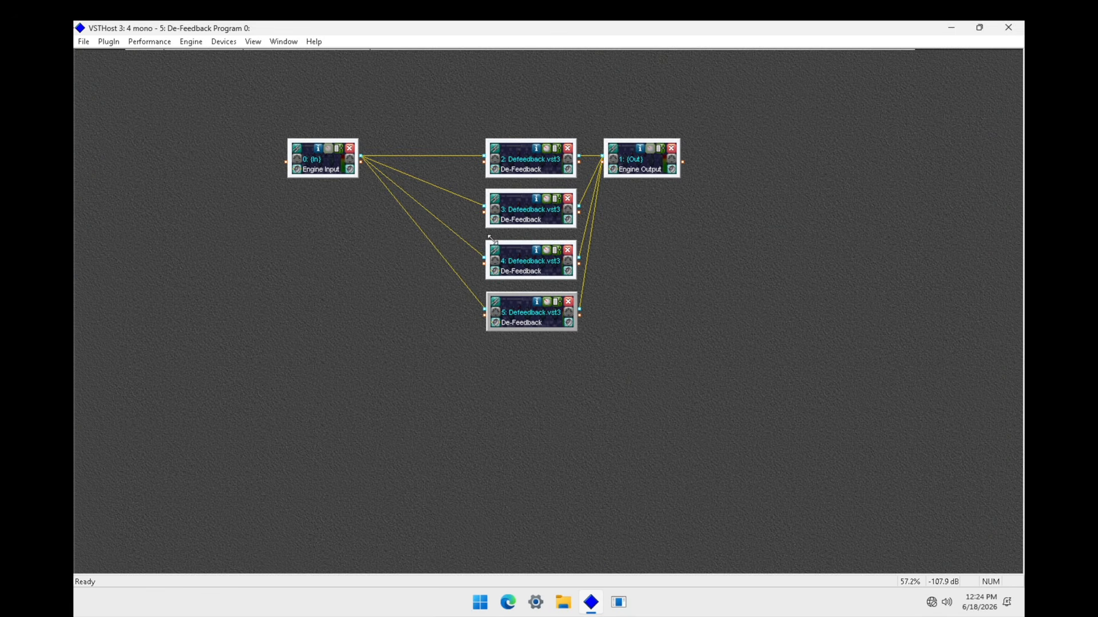
Inspect the instance numbers of the first two De-Feedback plugins in VSTHost and return to TouchOSC
left_click(506, 167)
left_click(505, 213)
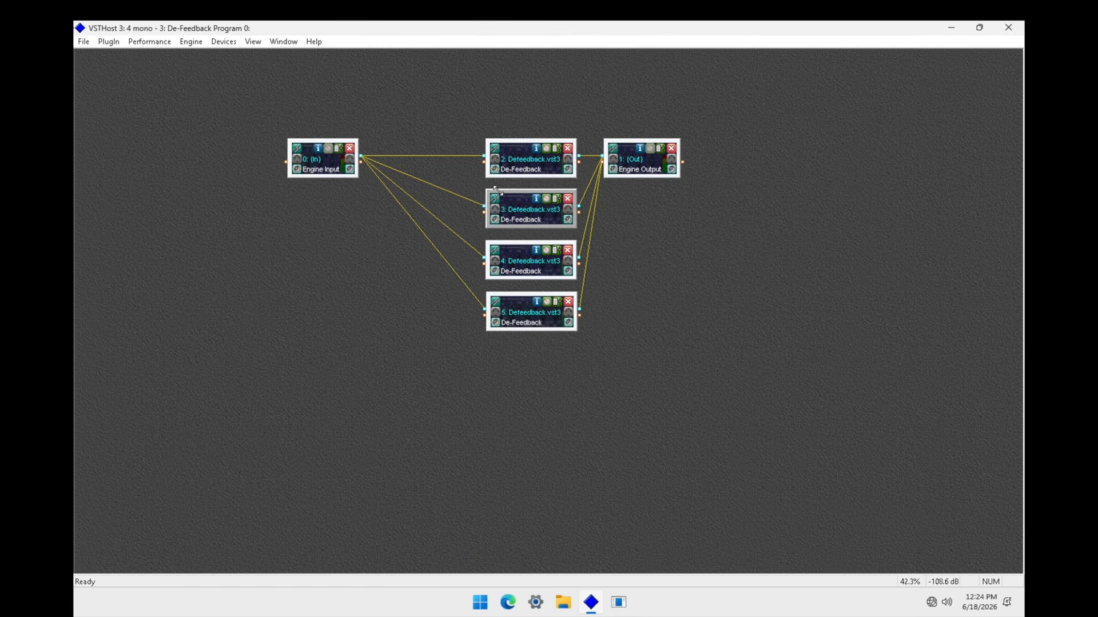
key("ctrl+Left")
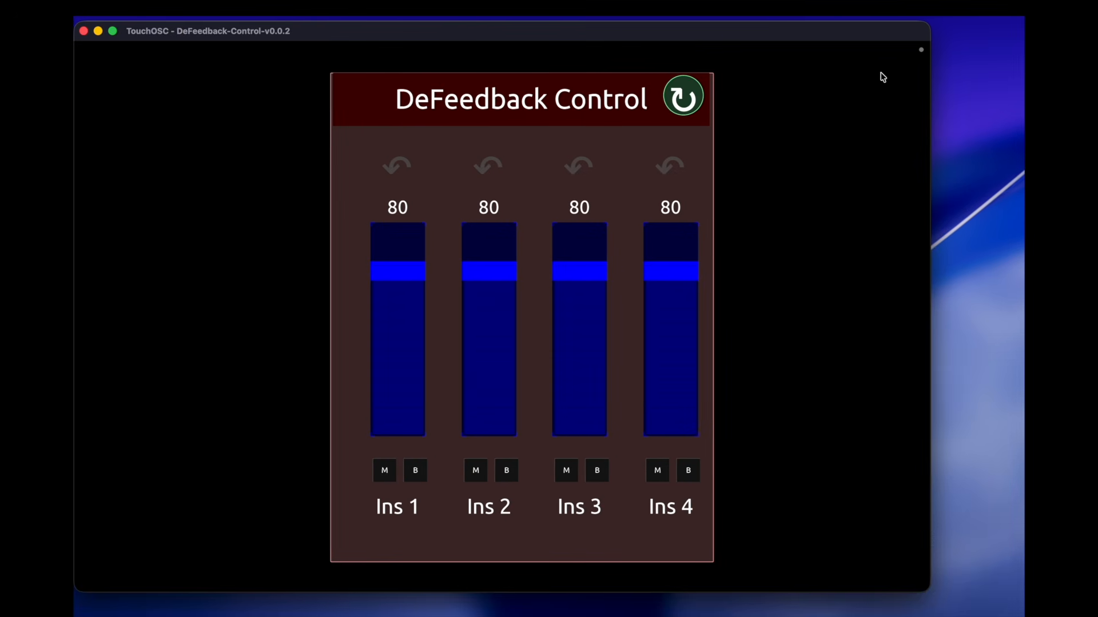
Return the layout to edit mode and examine the Tag property of the Ins 1 group
left_click(920, 50)
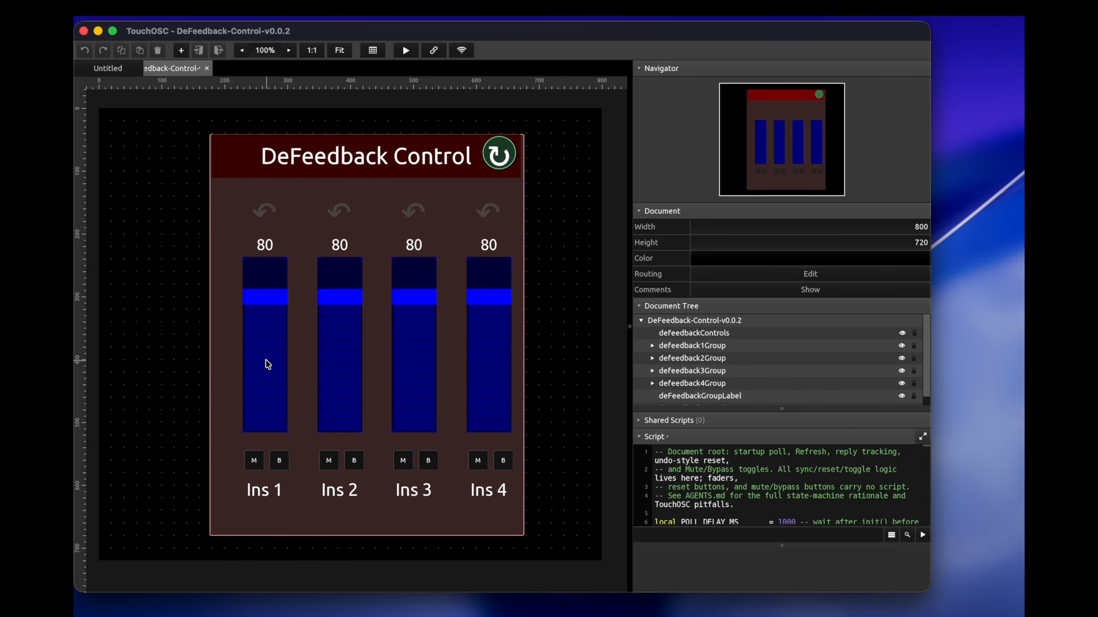
left_click(268, 364)
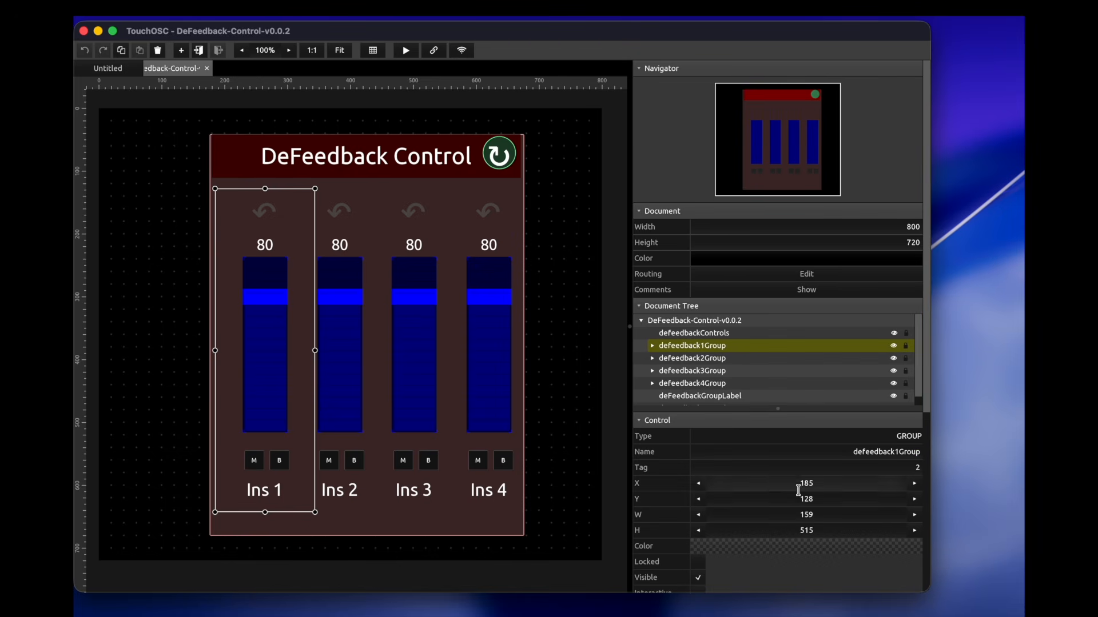
scroll(827, 480, "down", 5)
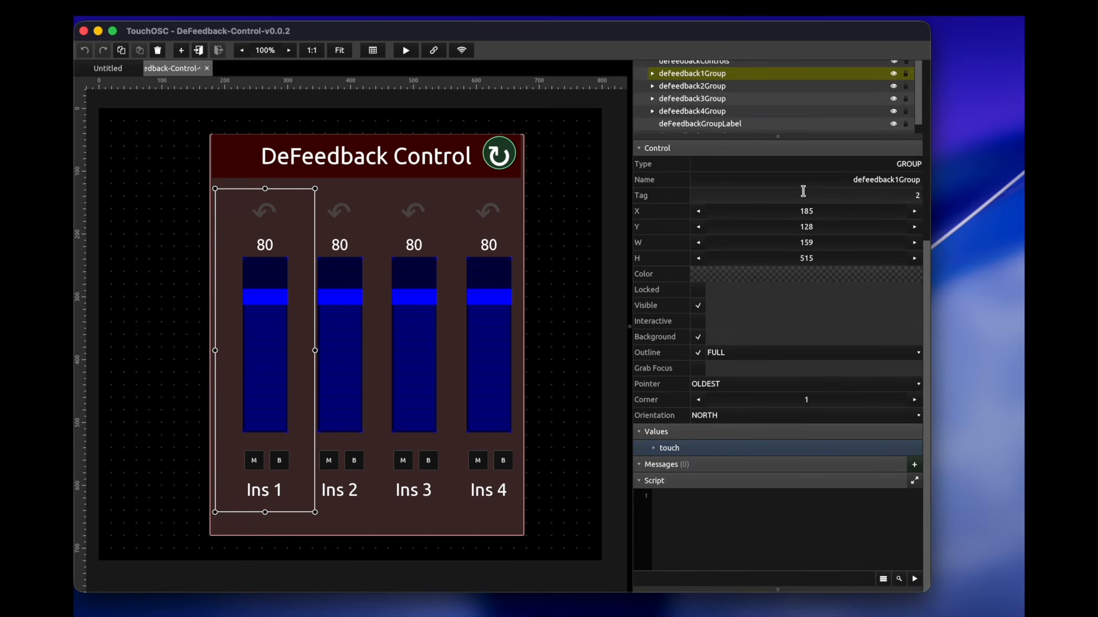
left_click(922, 197)
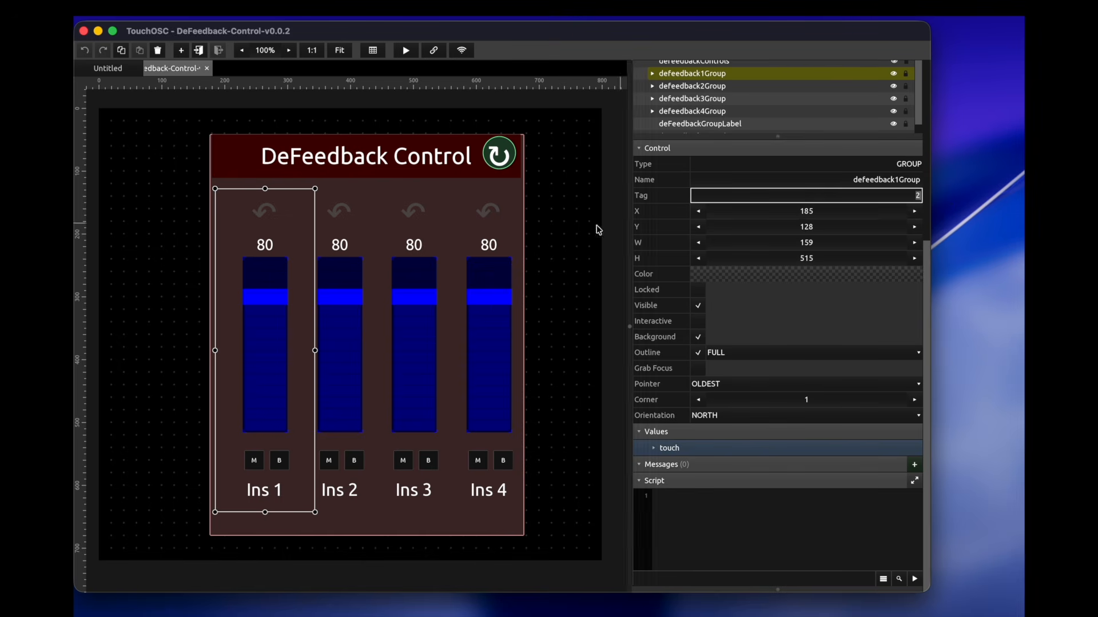
Examine the Tag property of the Ins 2, Ins 3 and Ins 4 groups, and clear the selection
left_click(352, 305)
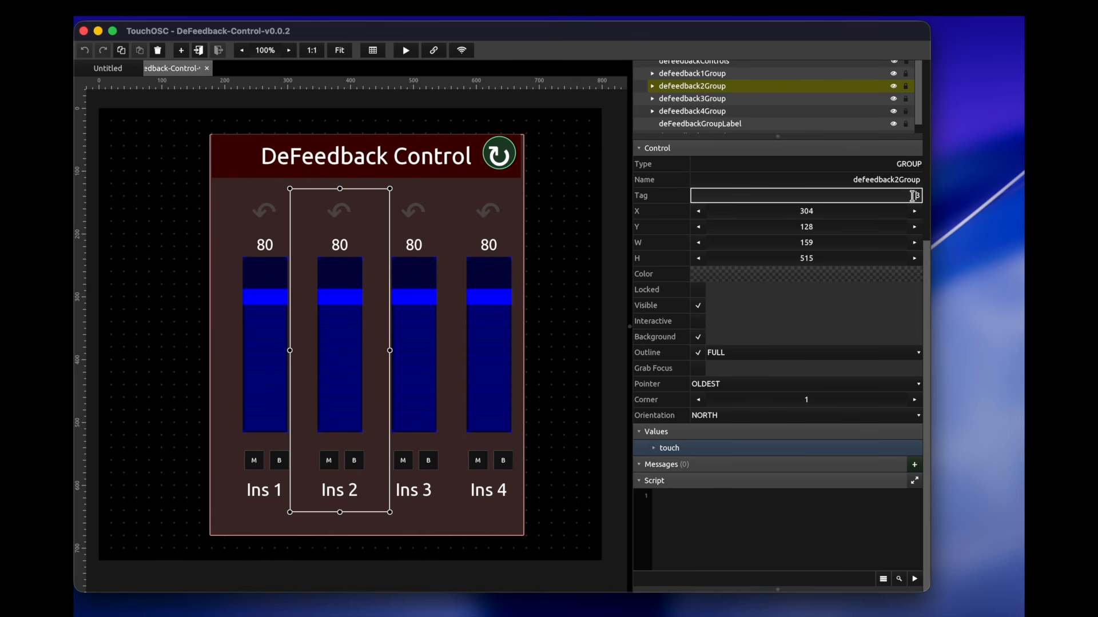
left_click(435, 305)
left_click(918, 193)
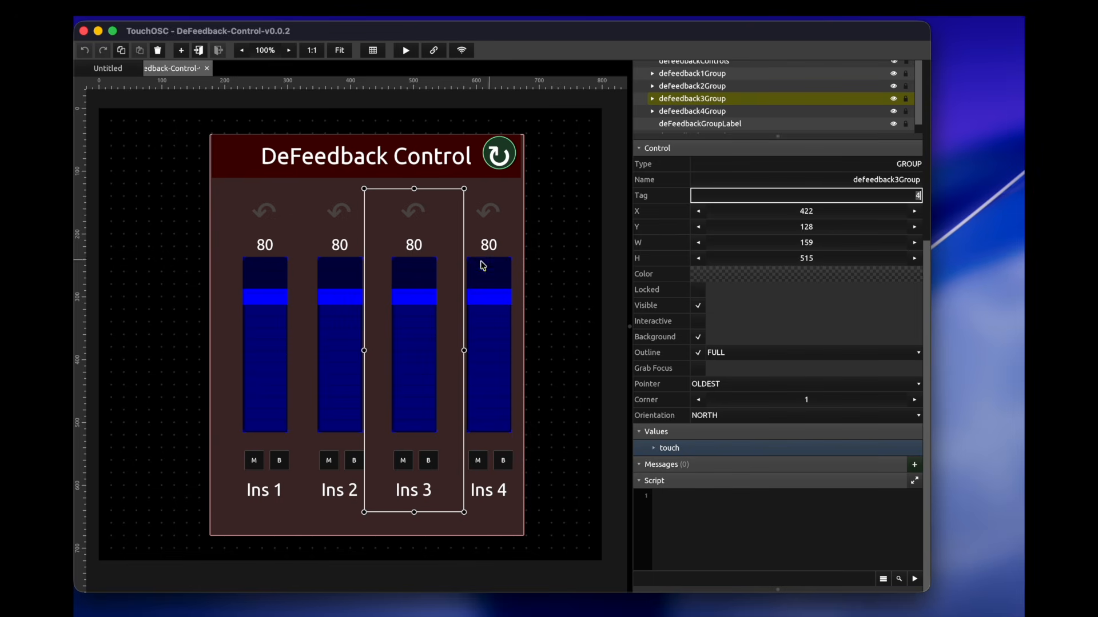
left_click(493, 287)
left_click(915, 196)
type("5")
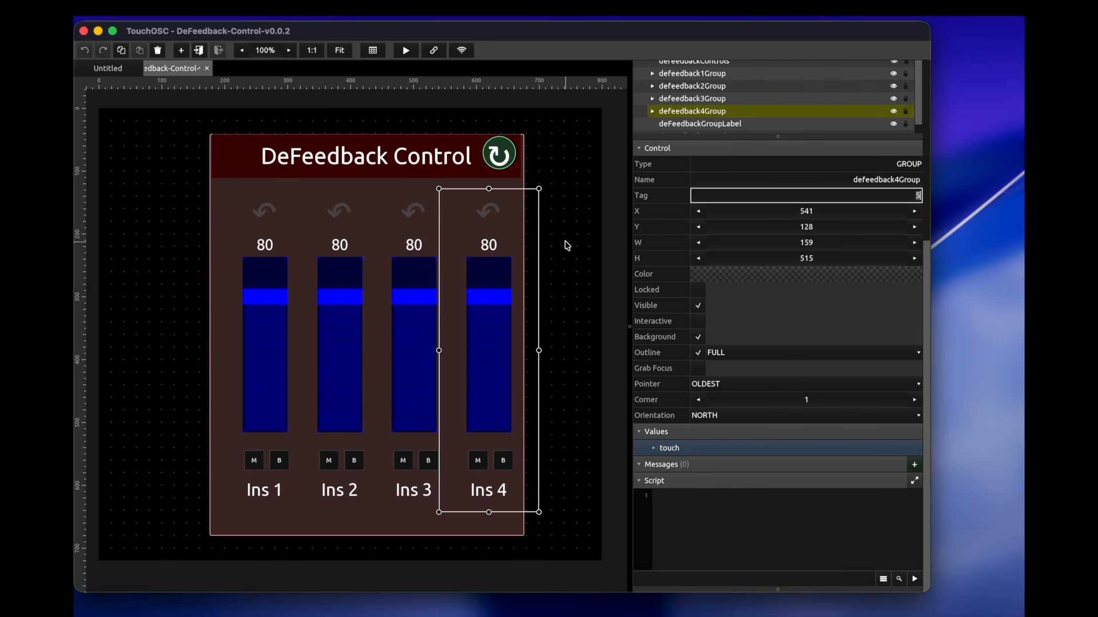
left_click(556, 229)
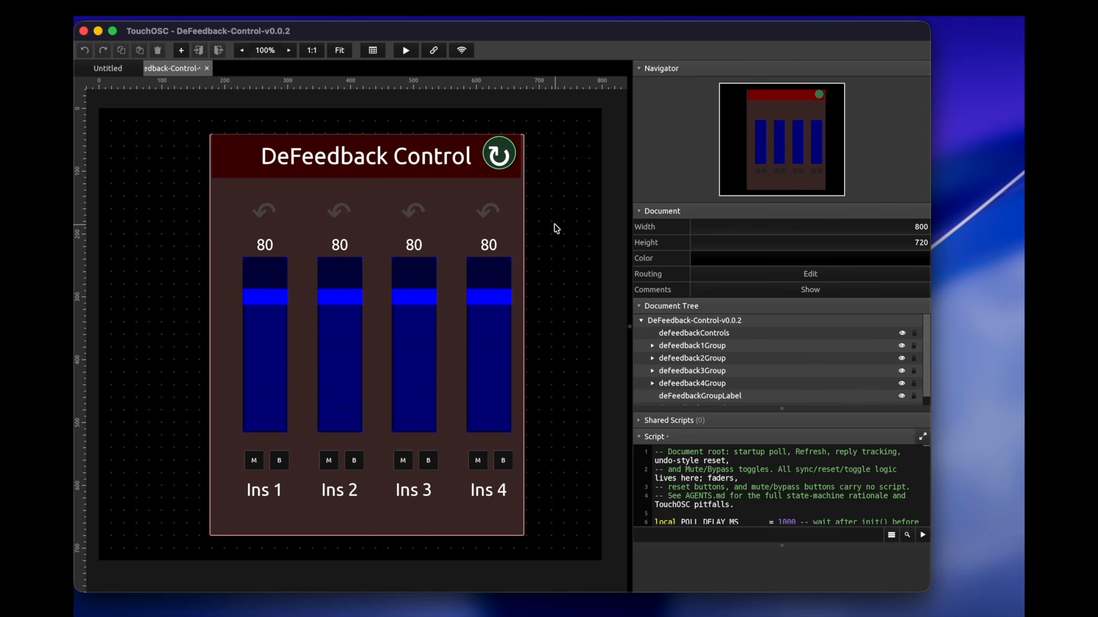
Run the DeFeedback Control layout and show the VSTHost remote session alongside it, leaving the TouchOSC window active
left_click(406, 51)
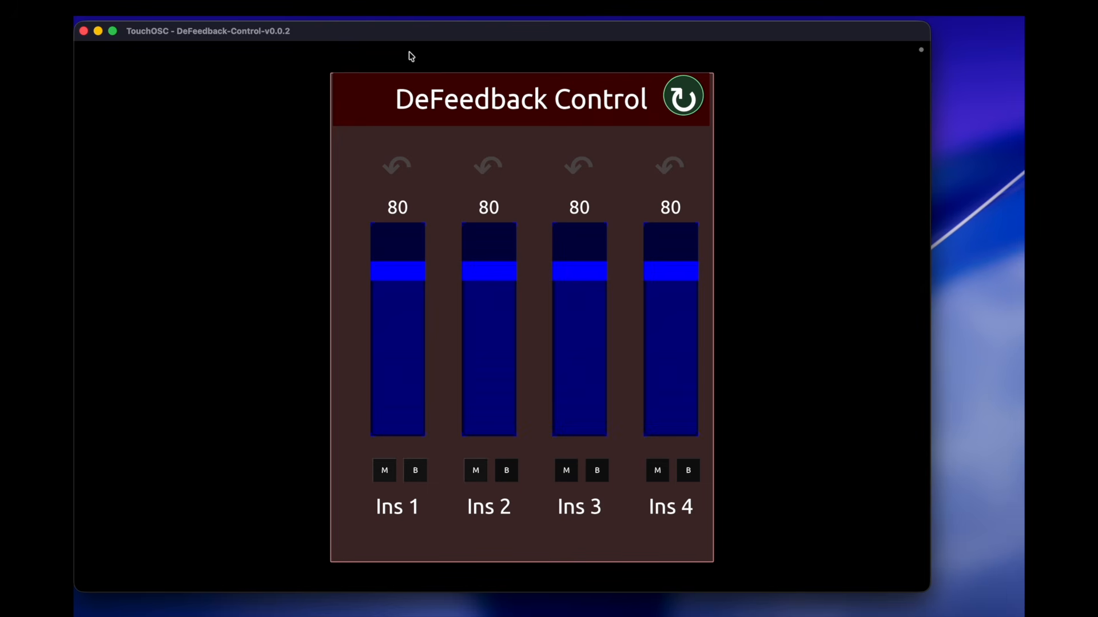
mouse_move(511, 598)
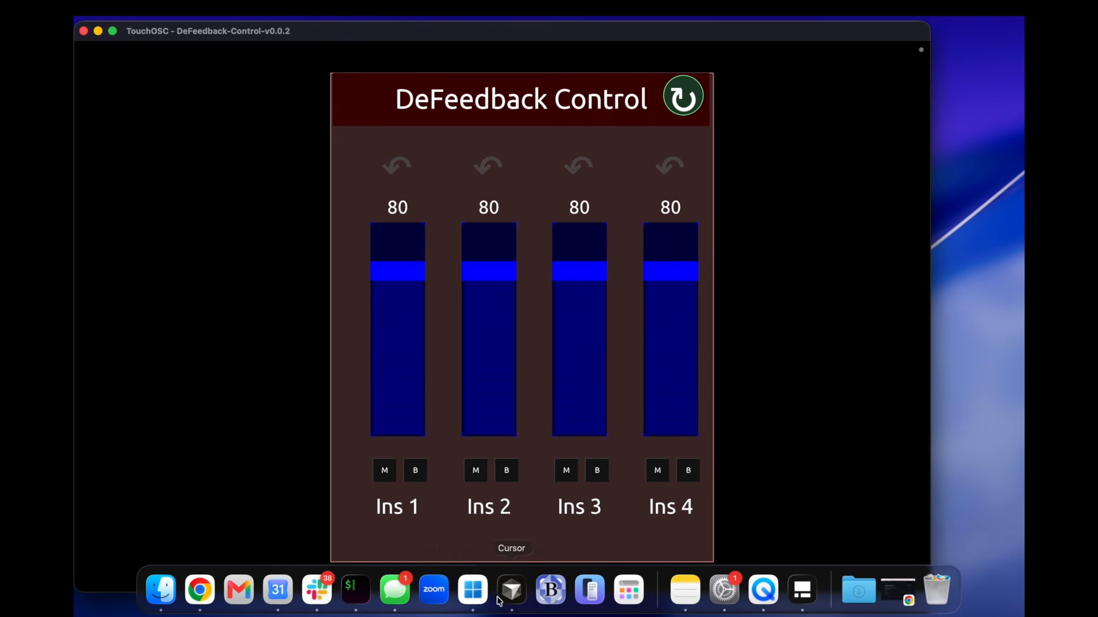
left_click(482, 599)
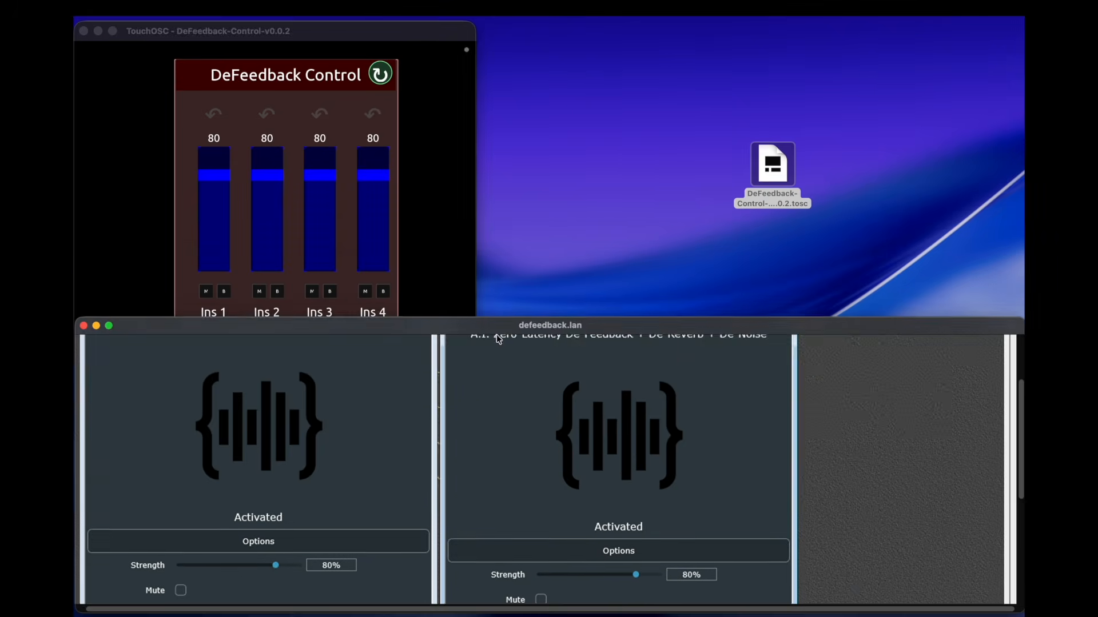
left_click(381, 35)
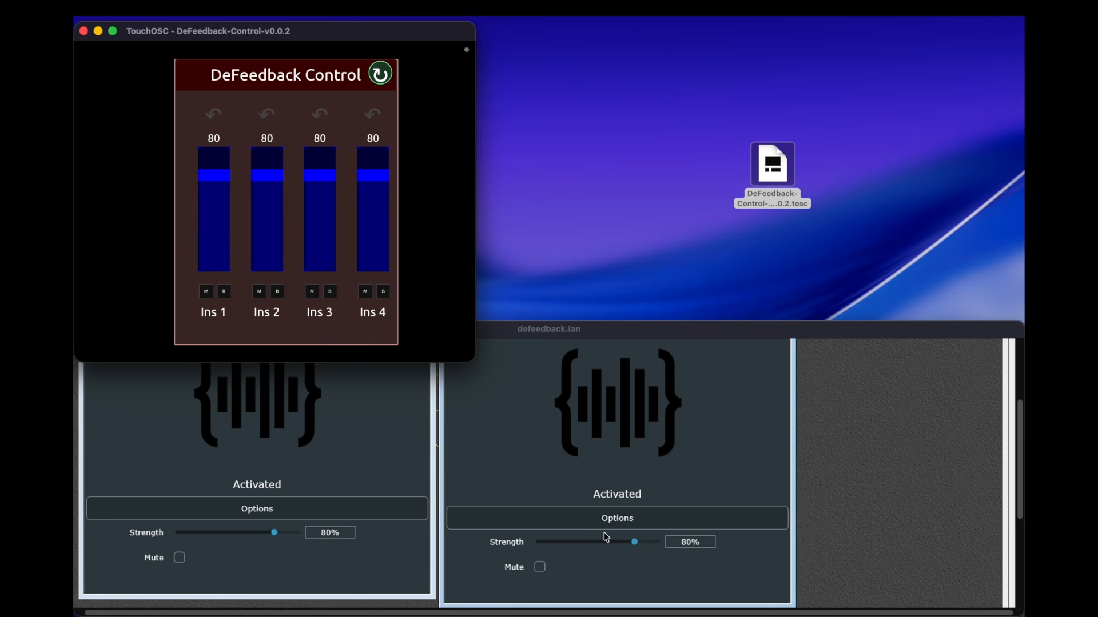
Lower the Ins 1 strength fader to 49 and try its Mute and Bypass controls
left_click_drag(219, 180, 231, 210)
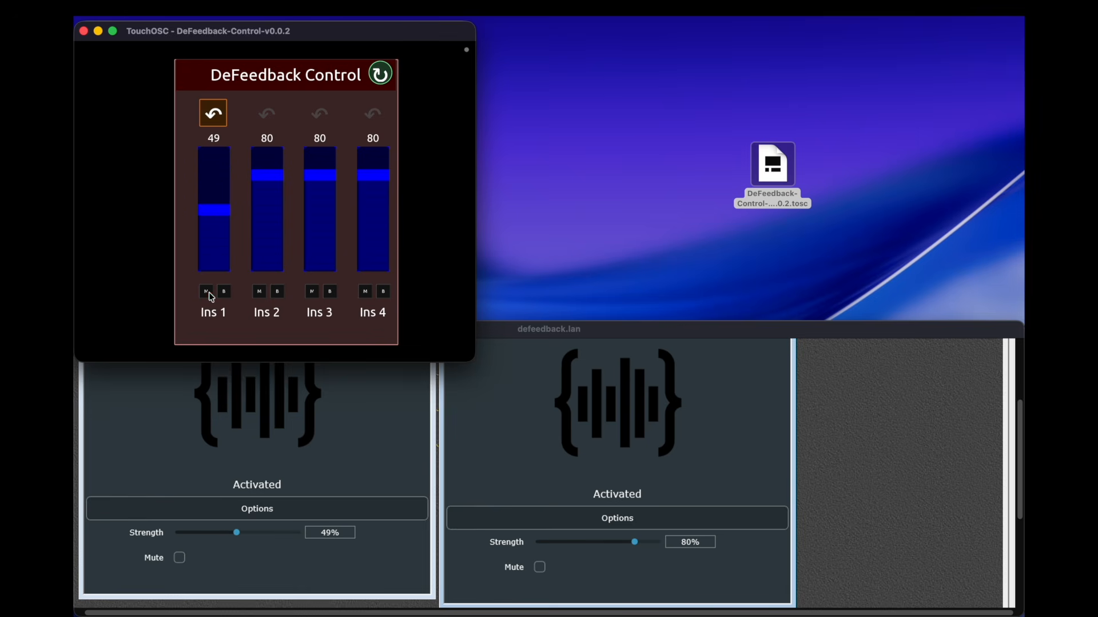
left_click(212, 295)
left_click(225, 294)
Move plugin 3's editor window aside in VSTHost, inspect plugin 2's parameter values, and close its parameter window
left_click(384, 442)
scroll(391, 422, "up", 5)
left_click_drag(509, 389, 771, 418)
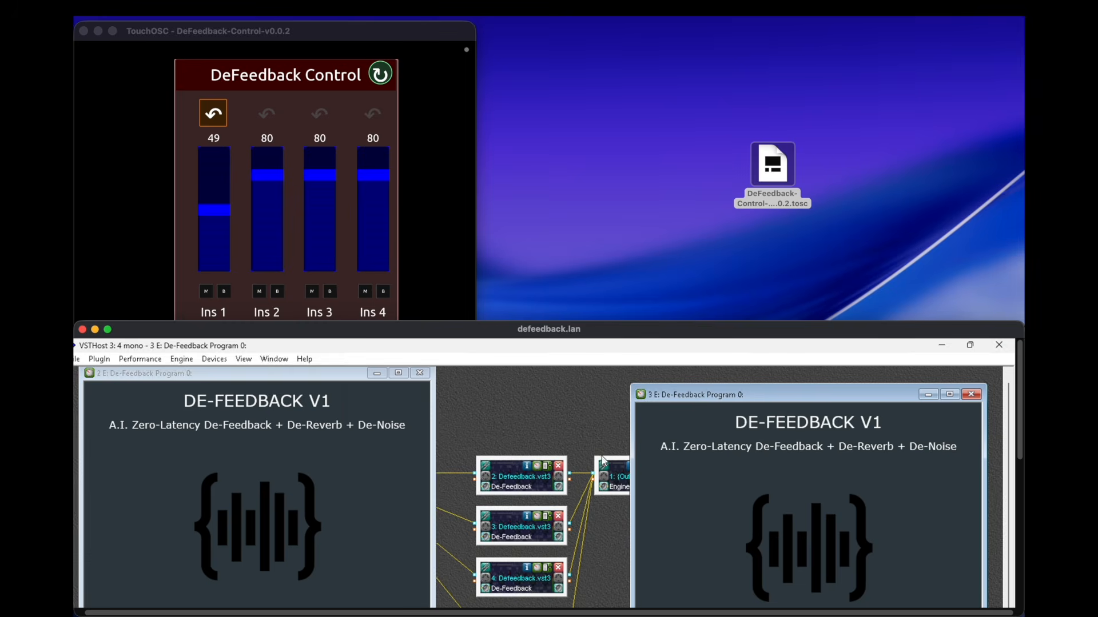
left_click(547, 469)
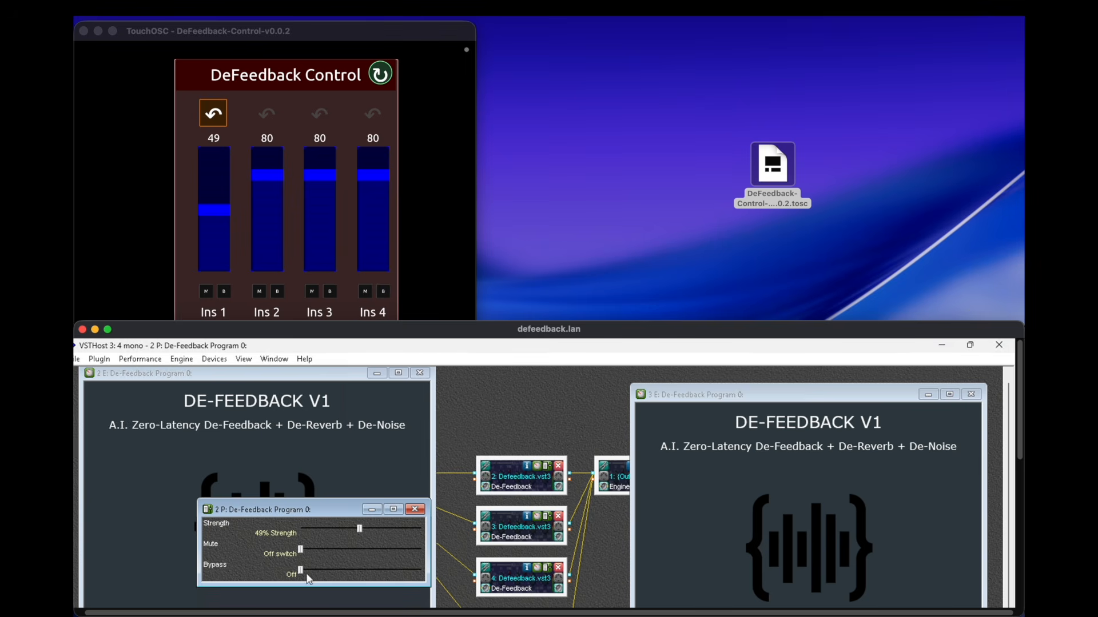
left_click(413, 510)
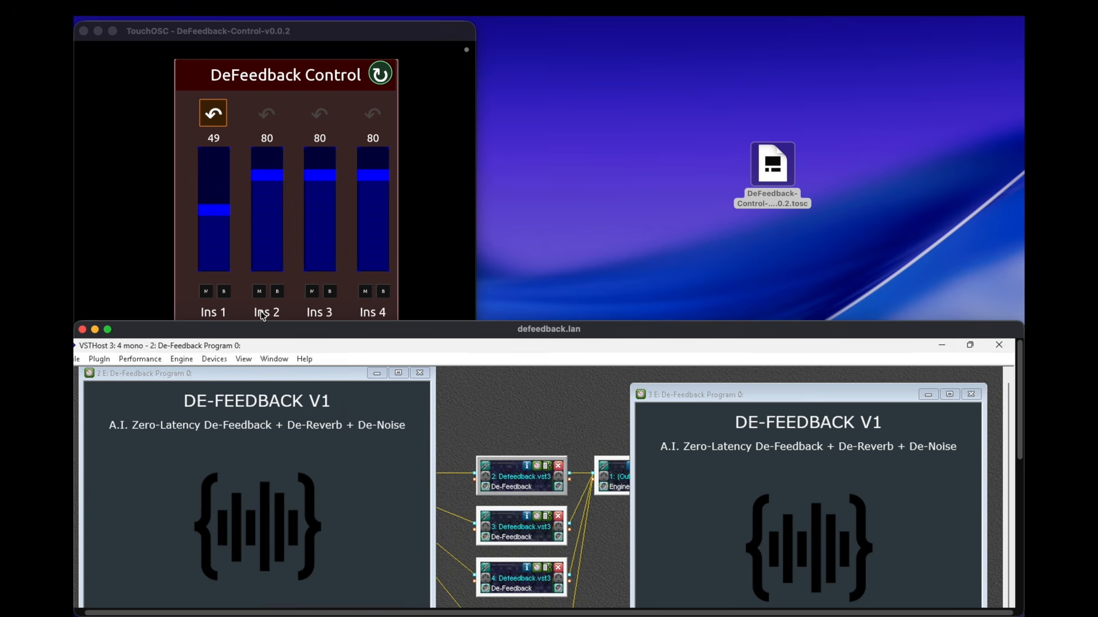
Turn on Bypass for Ins 1 in TouchOSC and check plugin 2's Bypass parameter in VSTHost
left_click(223, 293)
left_click(225, 293)
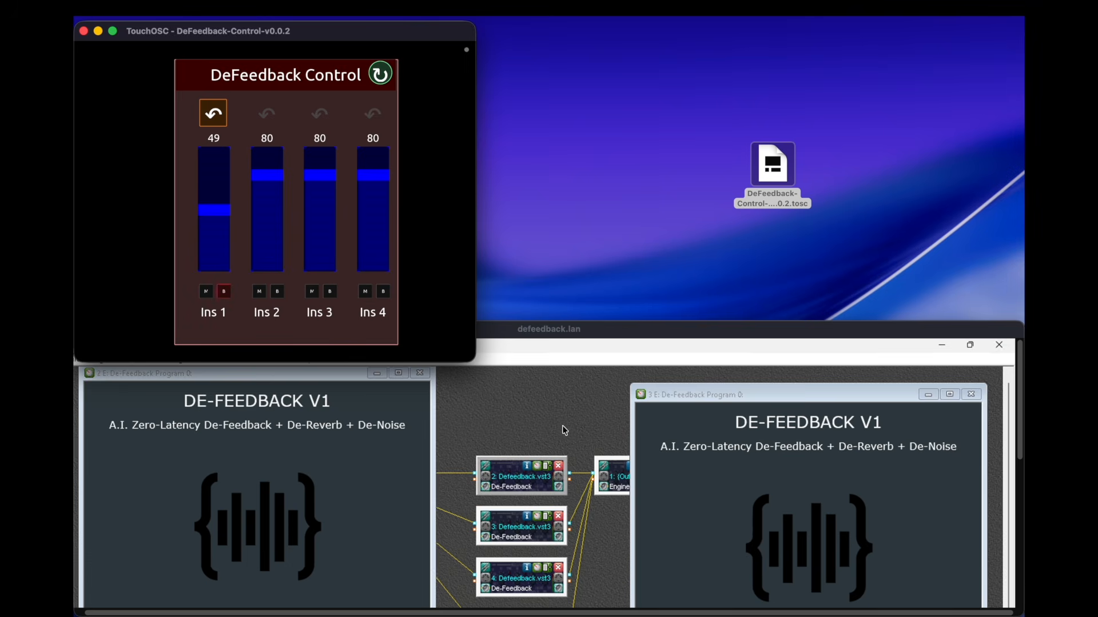
left_click(577, 445)
left_click(549, 469)
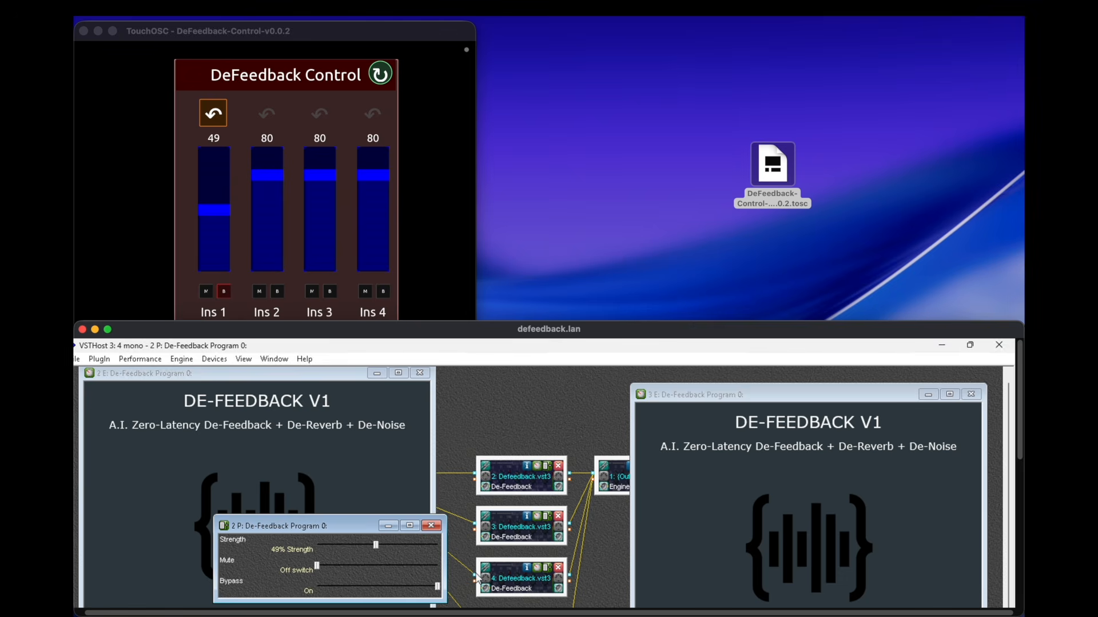
Reset the Ins 1 fader to its stored strength, close plugin 2's parameter window, and check its Strength slider in VSTHost
left_click(274, 70)
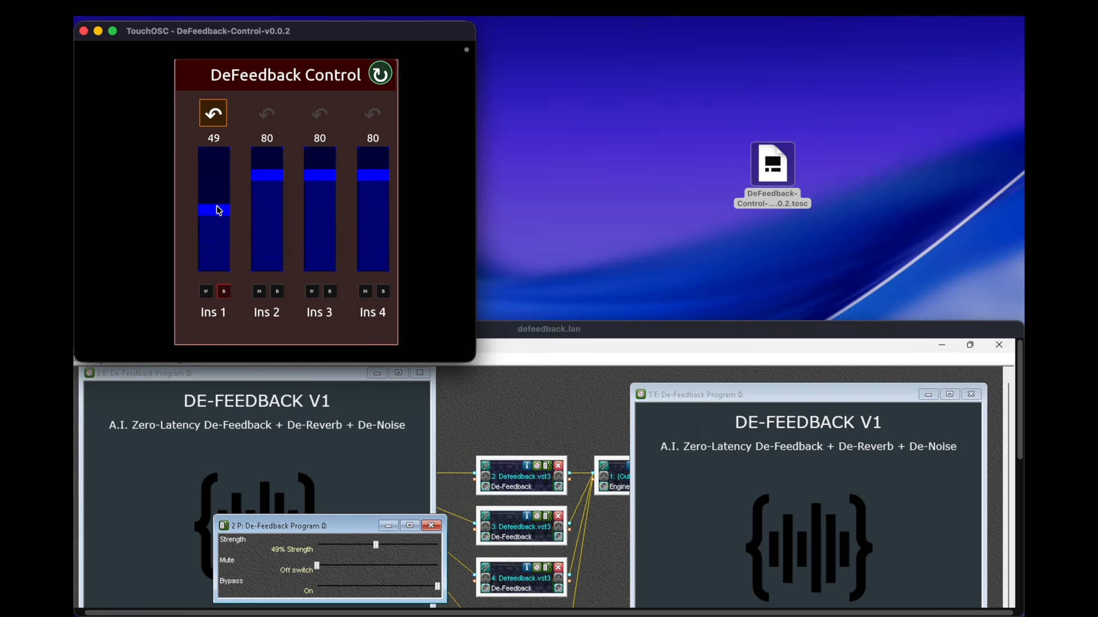
left_click(210, 117)
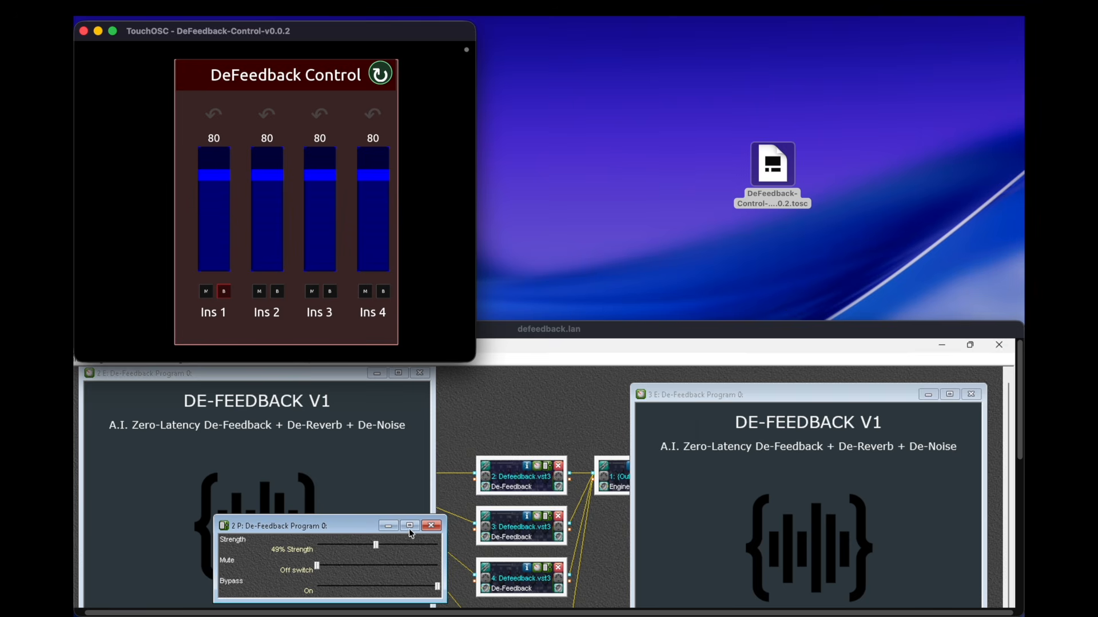
left_click(448, 523)
left_click(439, 525)
scroll(330, 499, "down", 5)
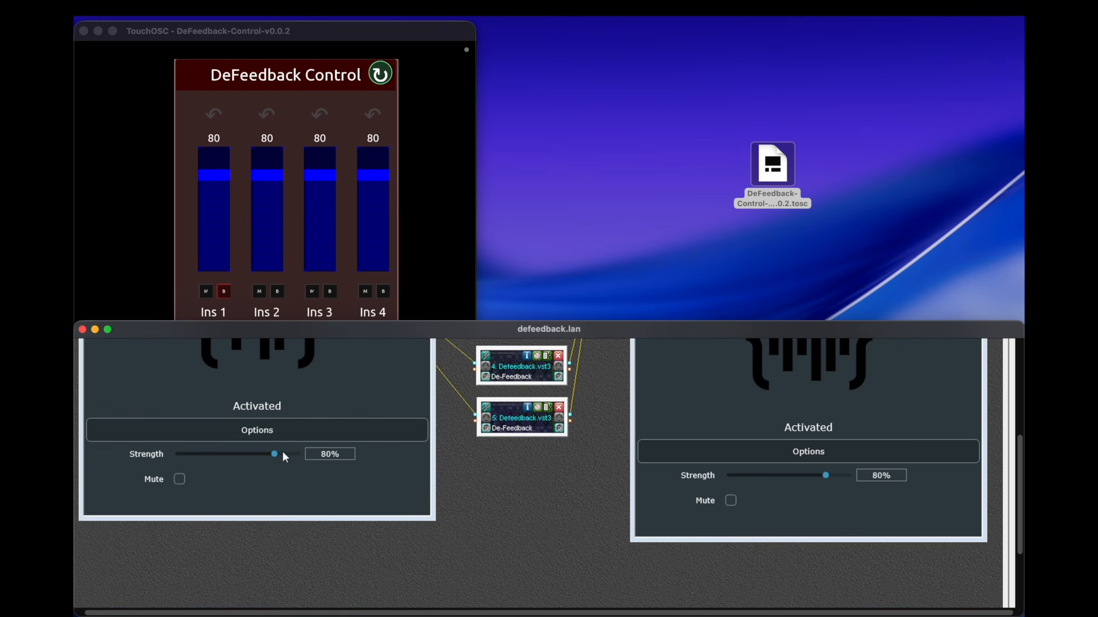
Lower the Ins 1 fader to 16 and again to 74, resetting it to the stored strength each time
left_click(221, 176)
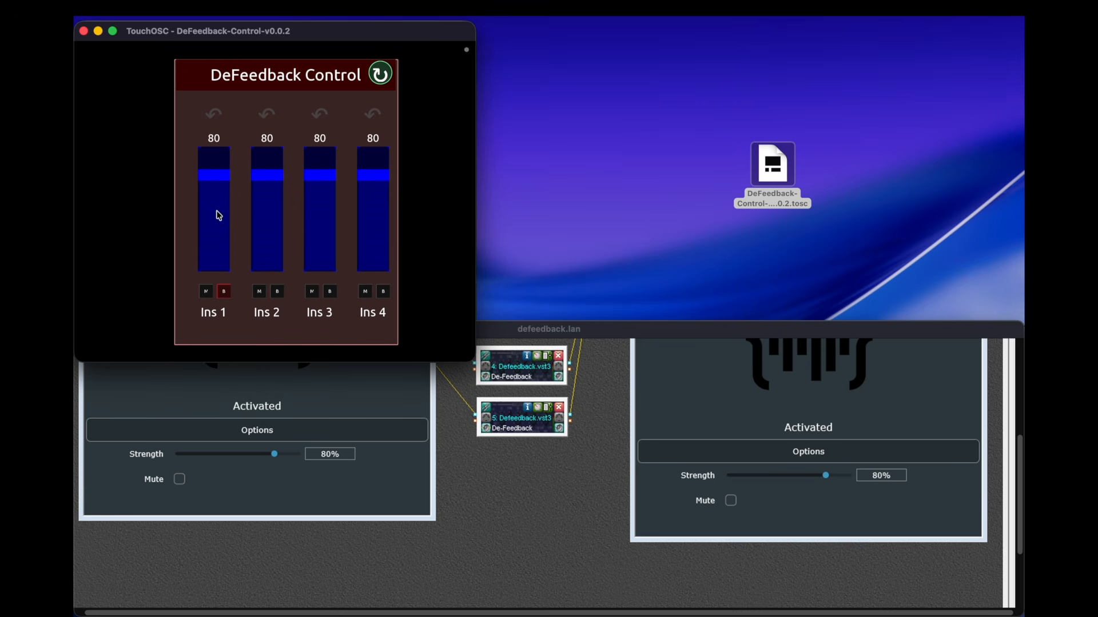
left_click_drag(226, 188, 215, 251)
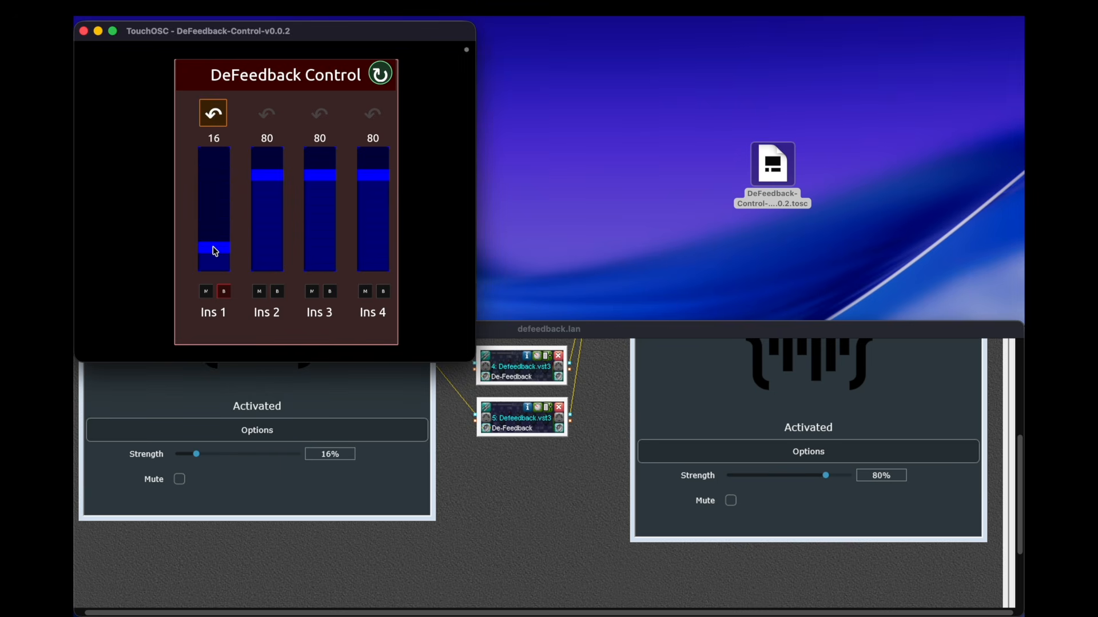
left_click(216, 117)
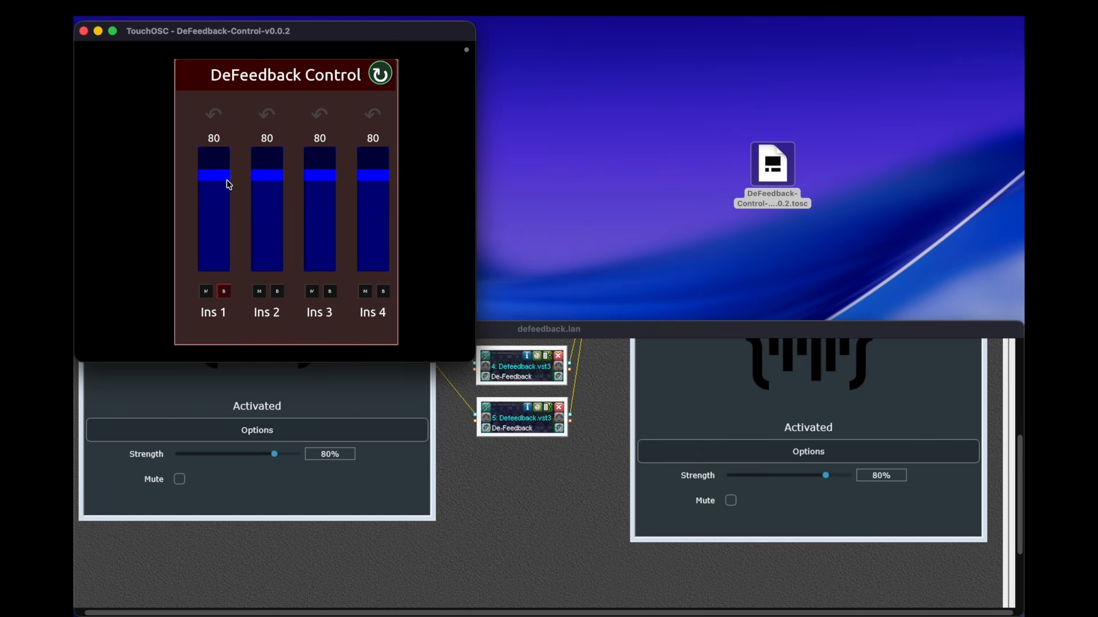
mouse_move(212, 178)
left_mouse_down()
mouse_move(213, 232)
mouse_move(226, 182)
left_mouse_up()
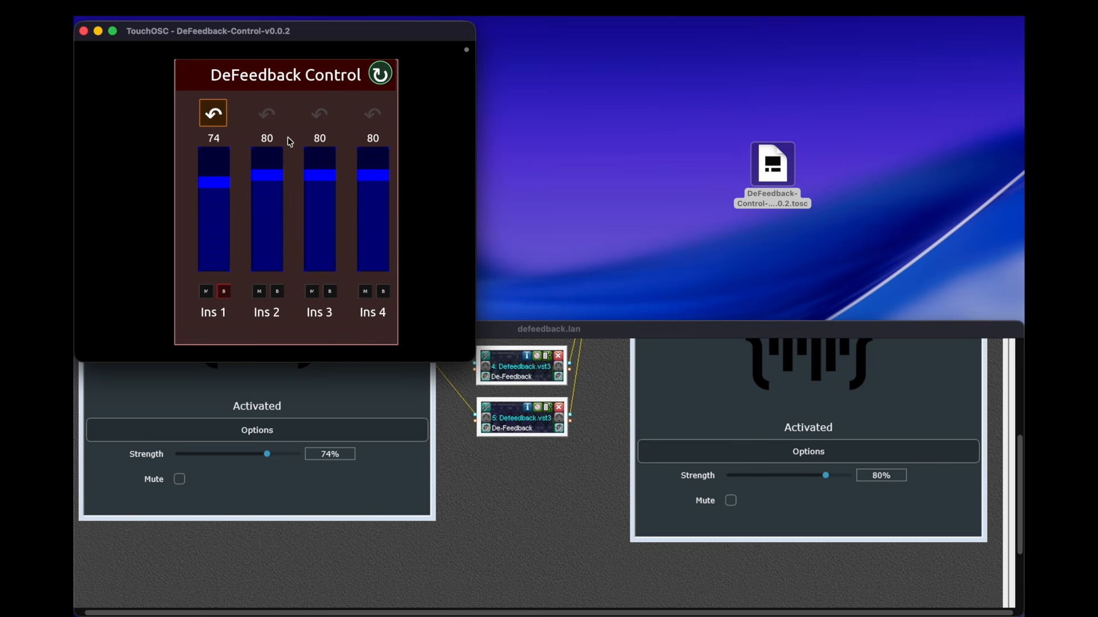
left_click(213, 116)
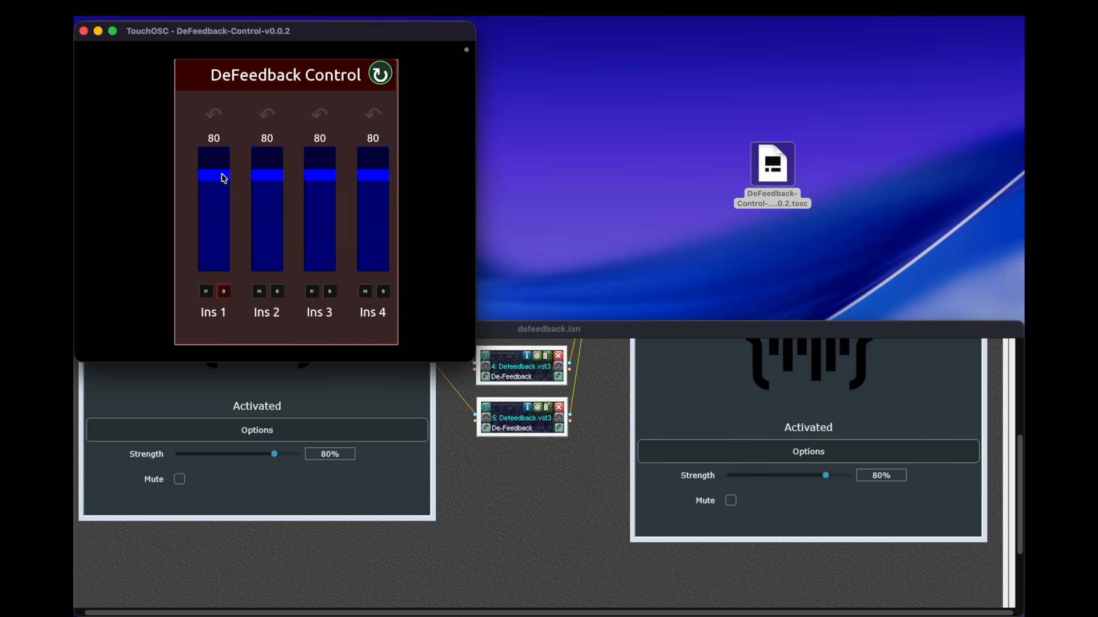
Set the Ins 1 fader to 37, refresh to store it as the baseline, and test the reset after raising the fader to 68
left_click_drag(221, 179, 216, 226)
left_click(380, 74)
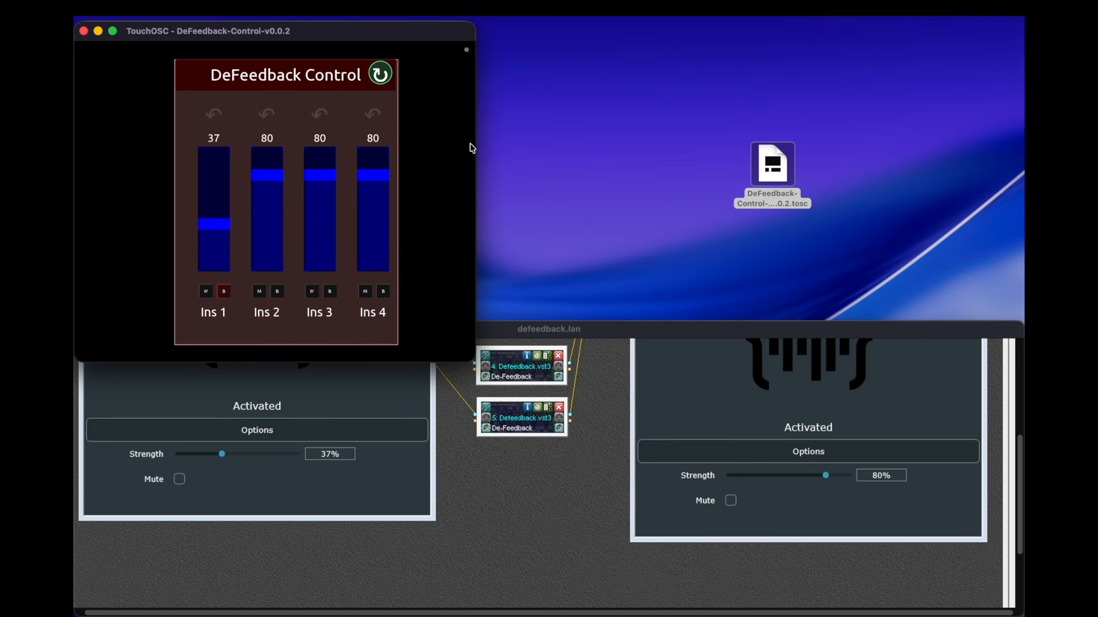
left_click_drag(218, 221, 221, 192)
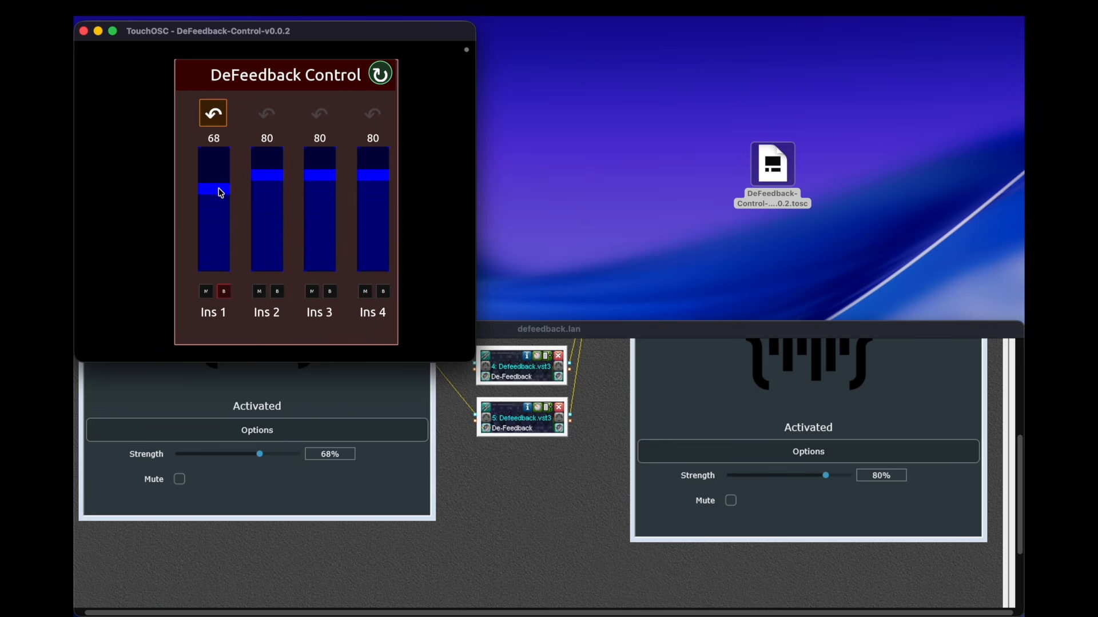
left_click(213, 113)
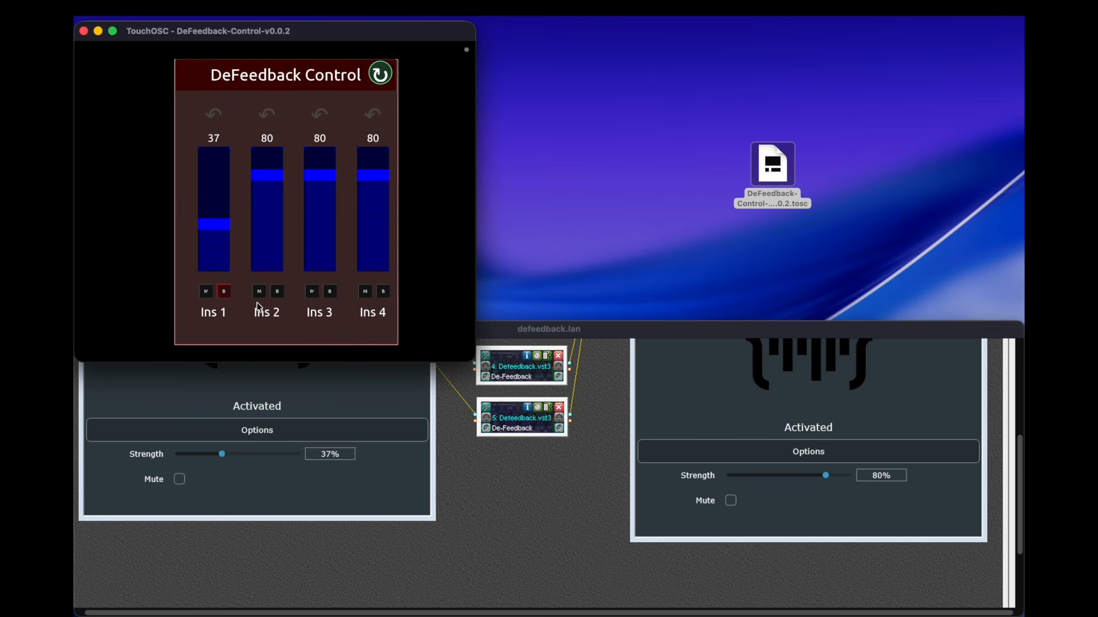
Set plugin 2's Strength to 79% directly in VSTHost and refresh the TouchOSC layout
left_click(265, 480)
left_click_drag(222, 454, 273, 455)
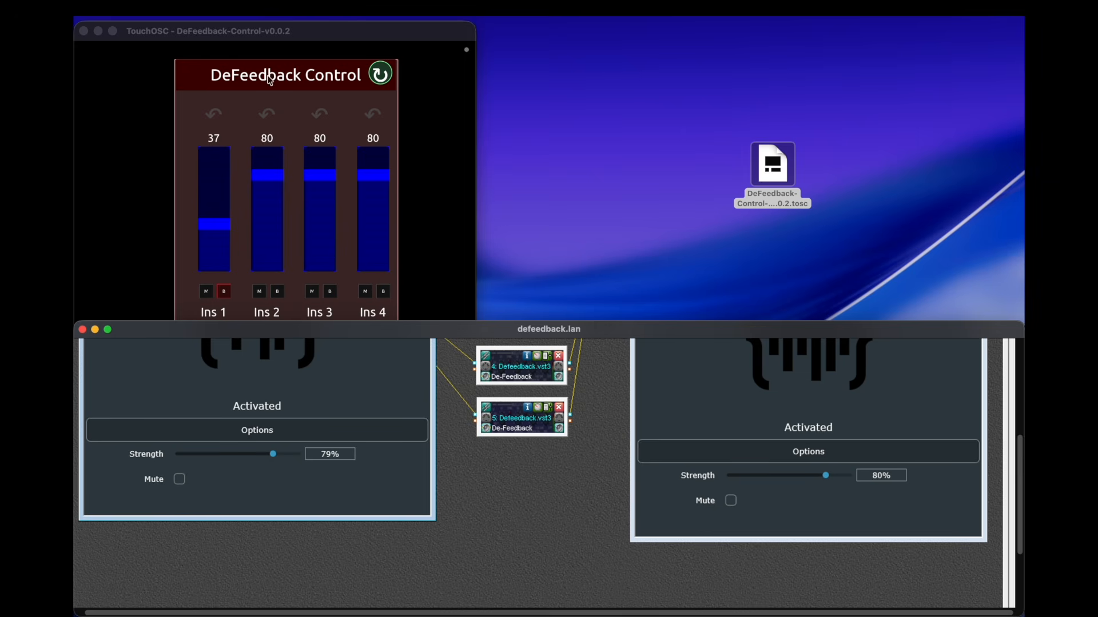
left_click(342, 33)
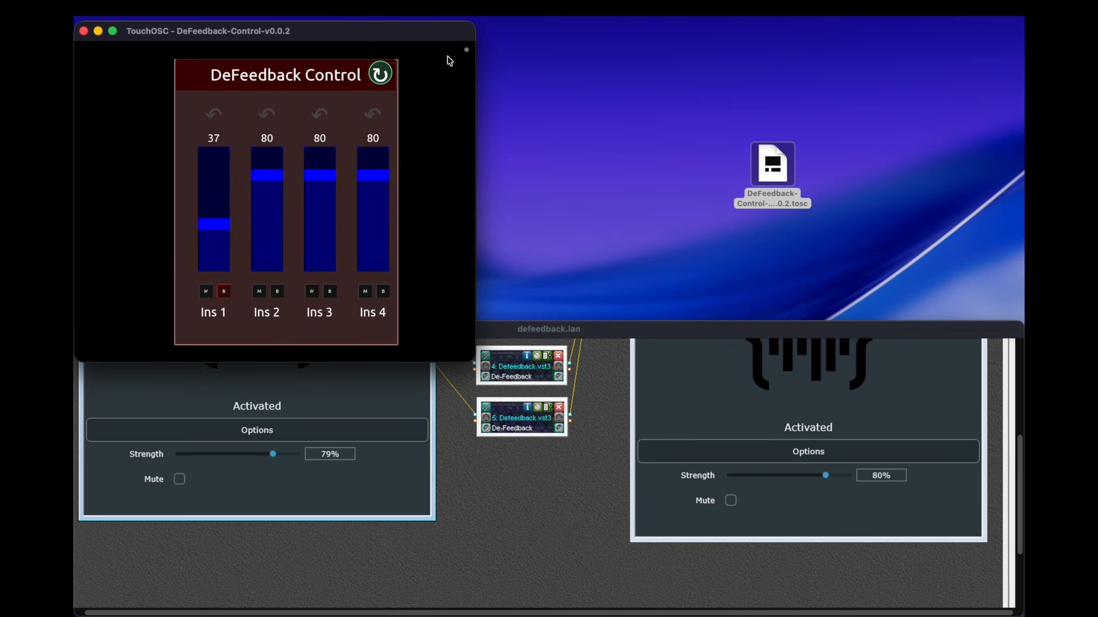
left_click(379, 74)
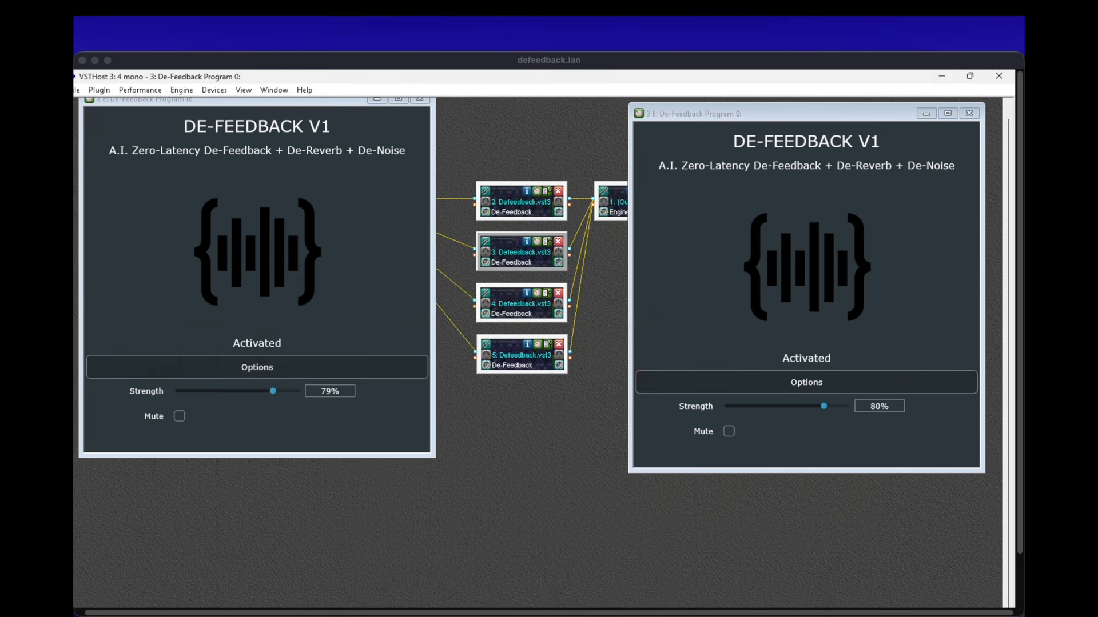
Switch to the Python terminal and begin an osc.send message with the address /plugin/3/parameter/
key("super+Tab")
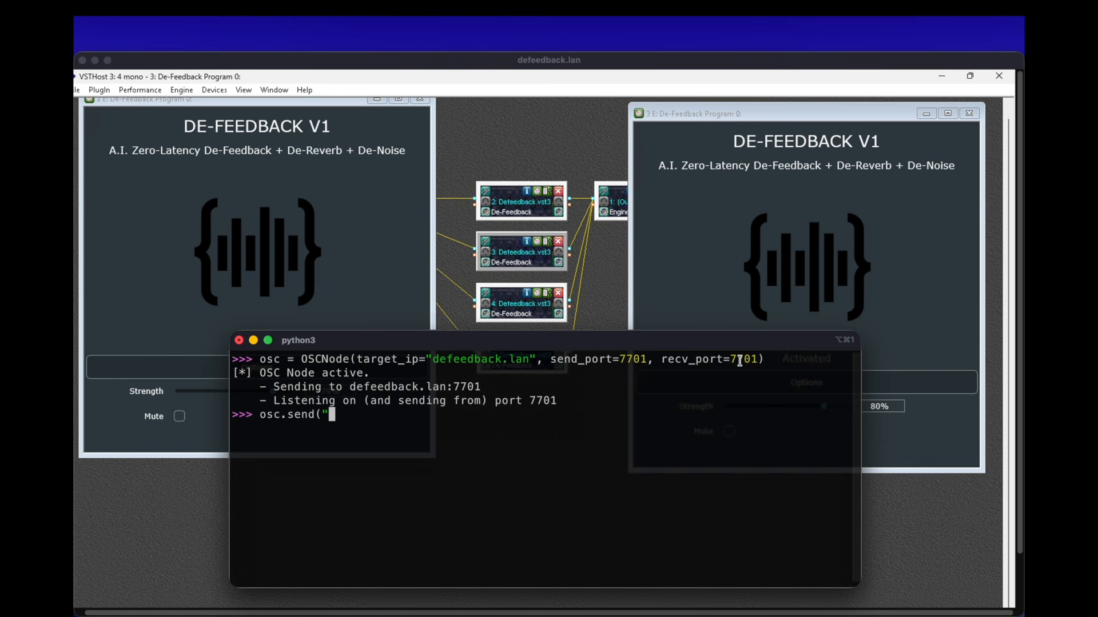
left_click_drag(502, 342, 360, 79)
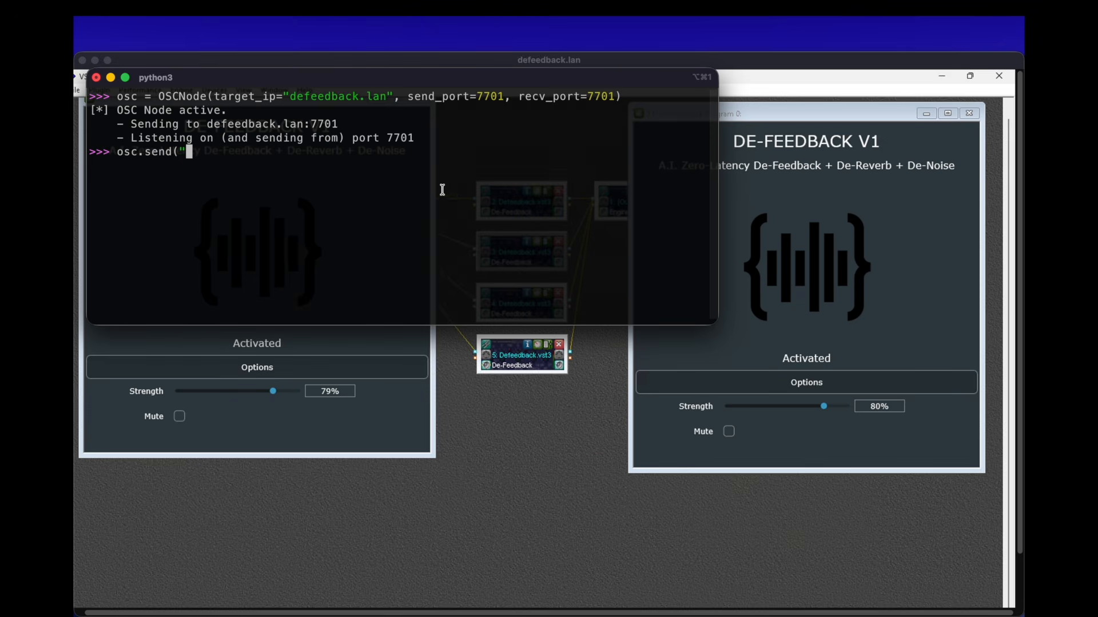
type("/plugin/")
left_click_drag(277, 78, 341, 370)
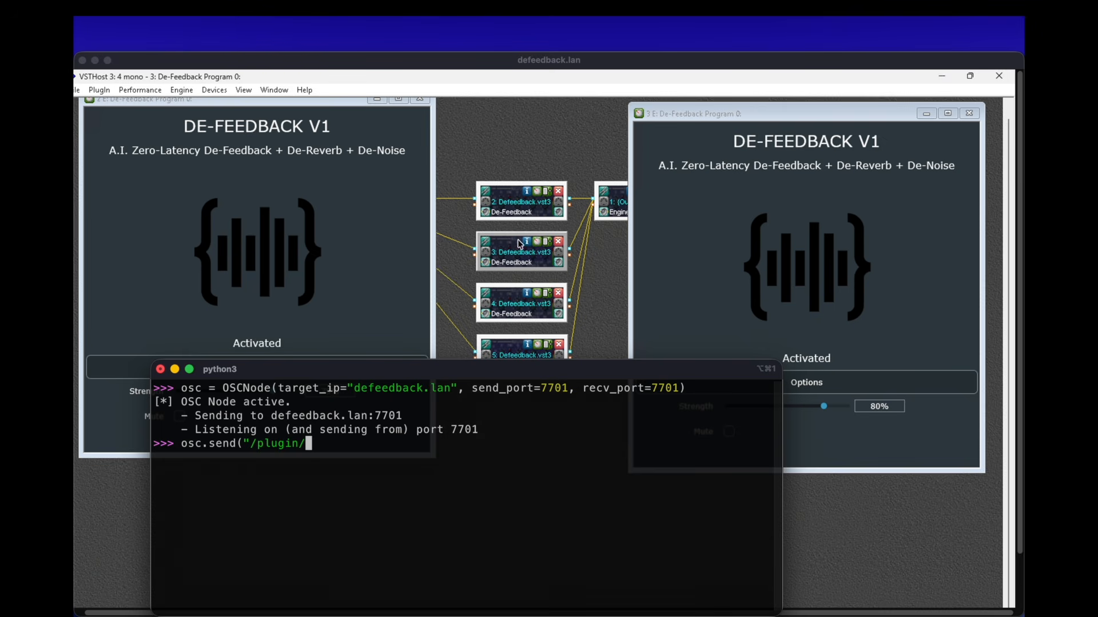
left_click_drag(741, 124, 717, 131)
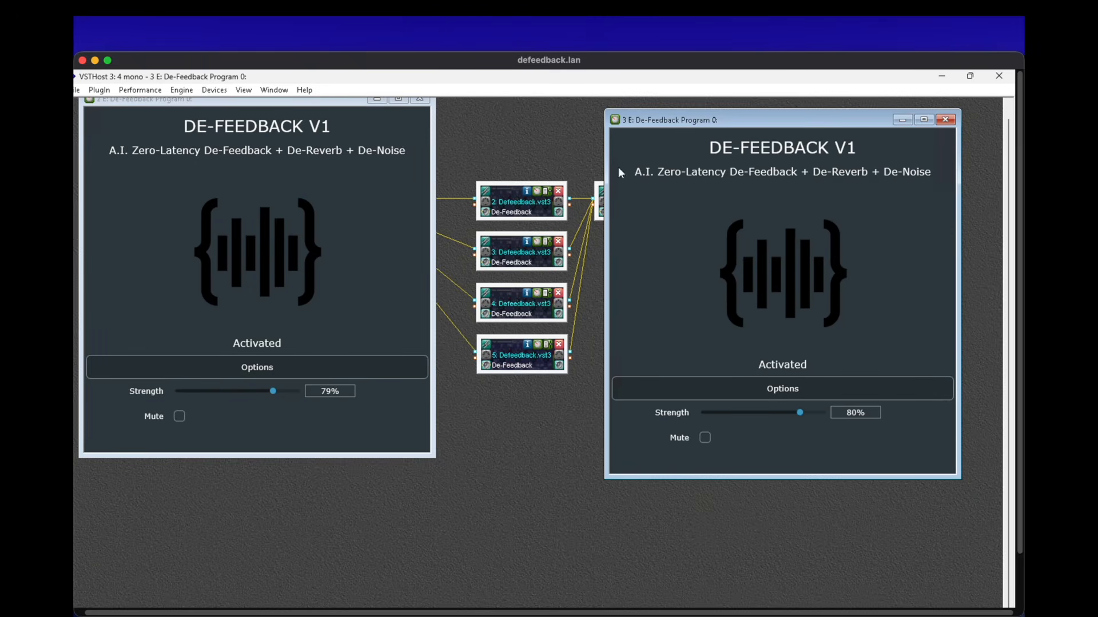
key("super+Tab")
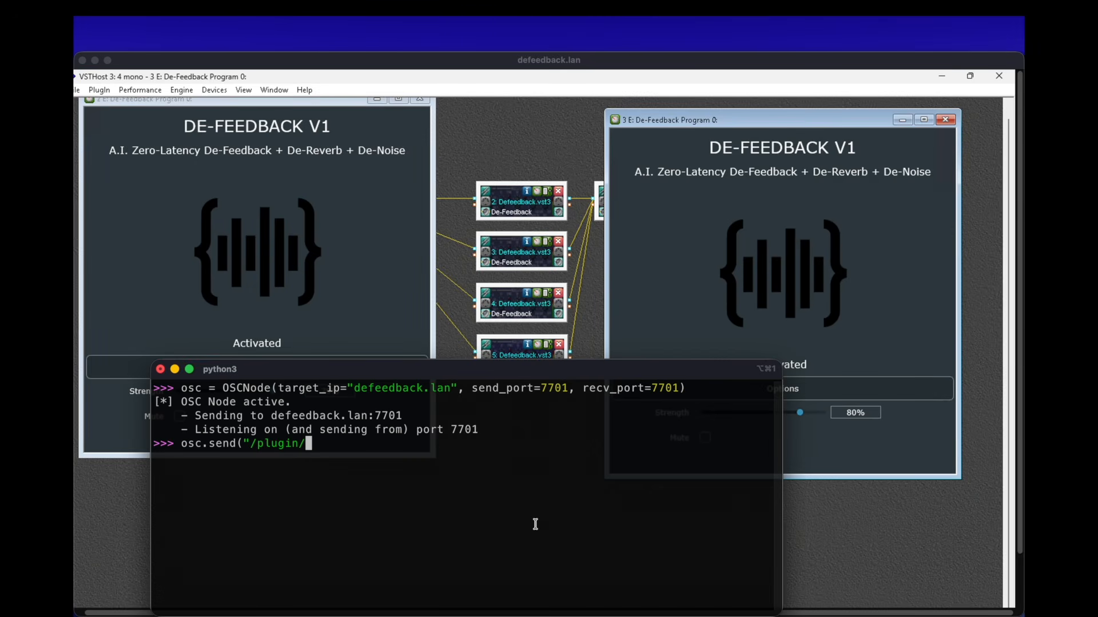
type("3/parameter/")
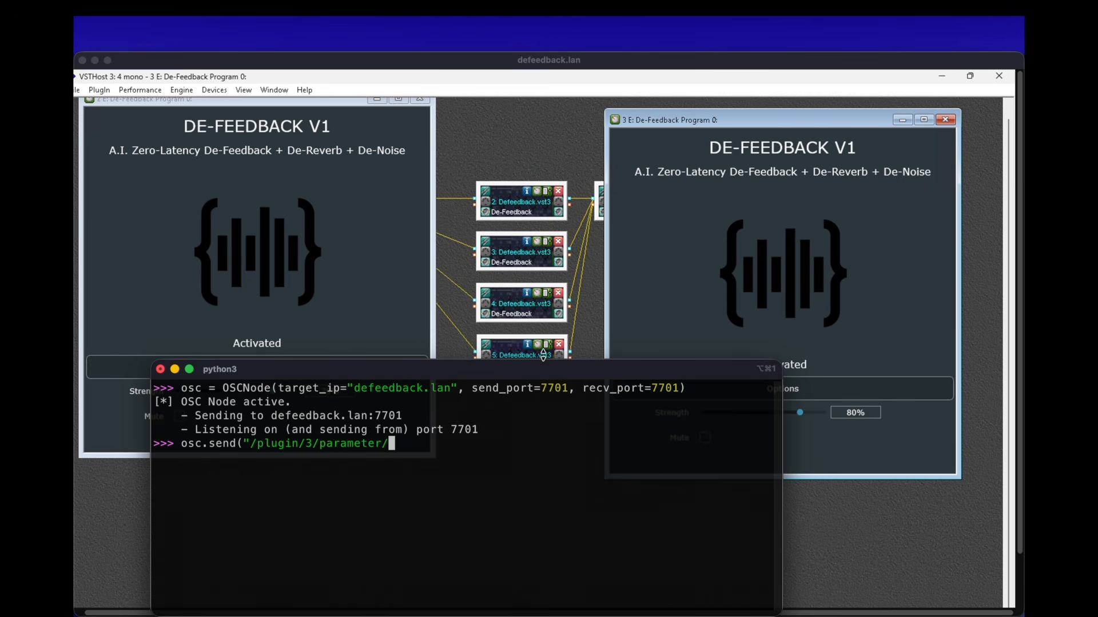
Open plugin 3's parameter window in VSTHost to identify the Strength parameter, and add index 0 to the OSC address
left_click(547, 238)
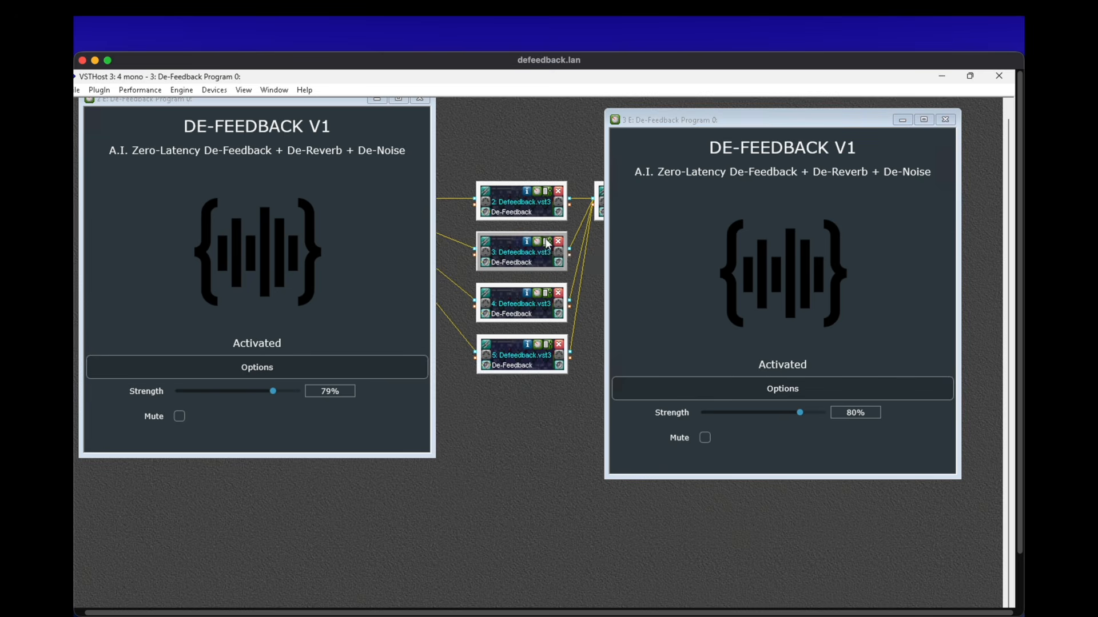
left_click(547, 244)
left_click_drag(209, 109, 389, 273)
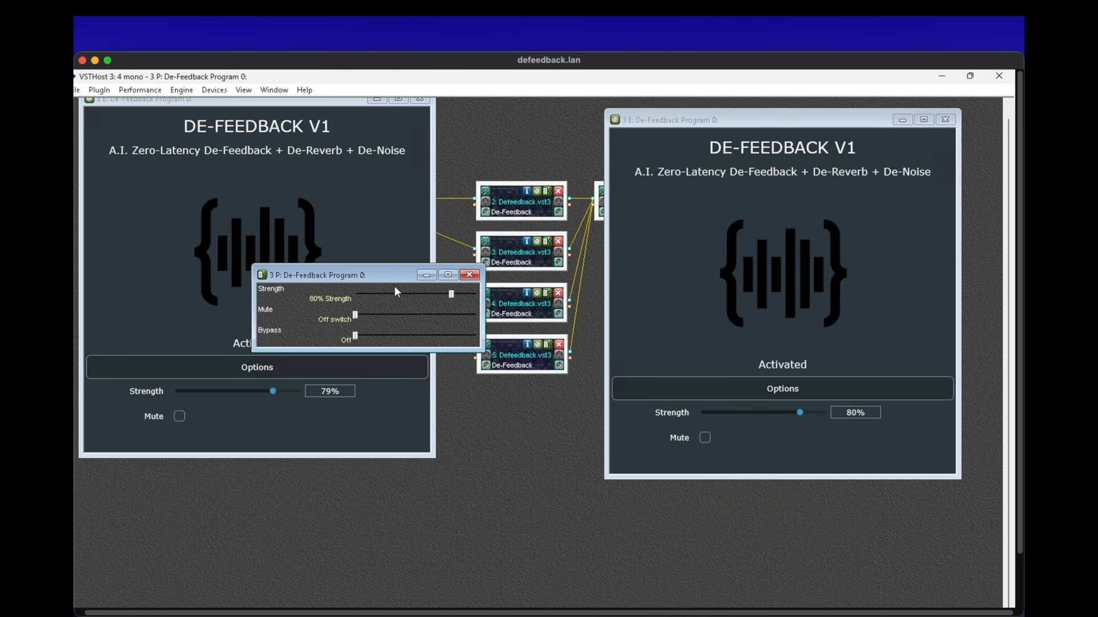
key("super+Tab")
type("0")
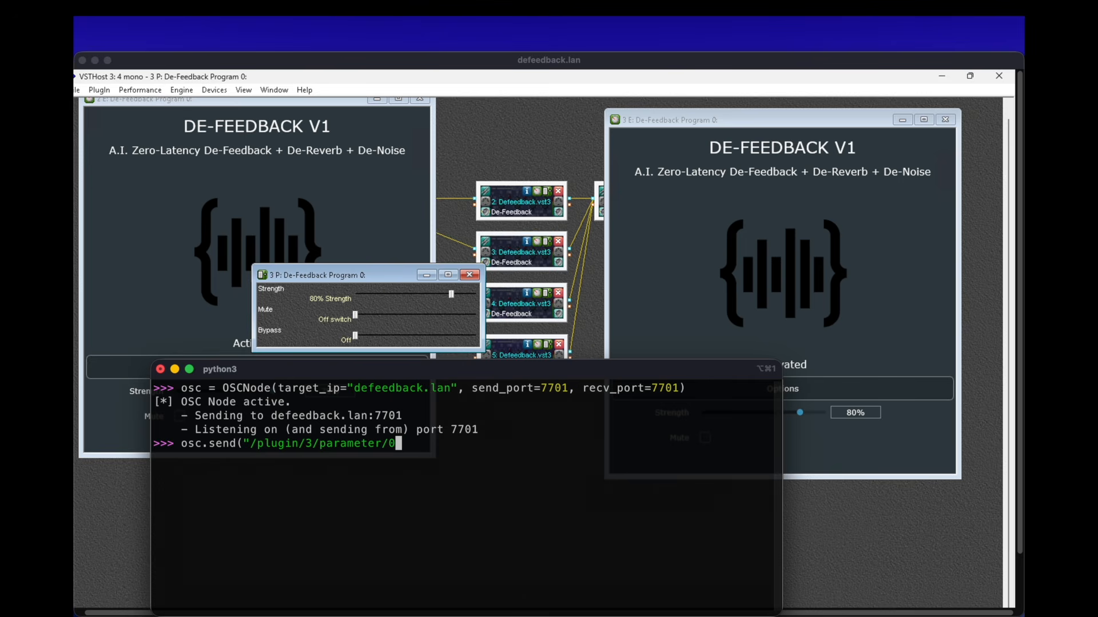
Complete the osc.send command with the value .5 and uncover plugin 3's editor and parameter window
type("\",")
type(".5)")
left_click_drag(514, 372, 353, 372)
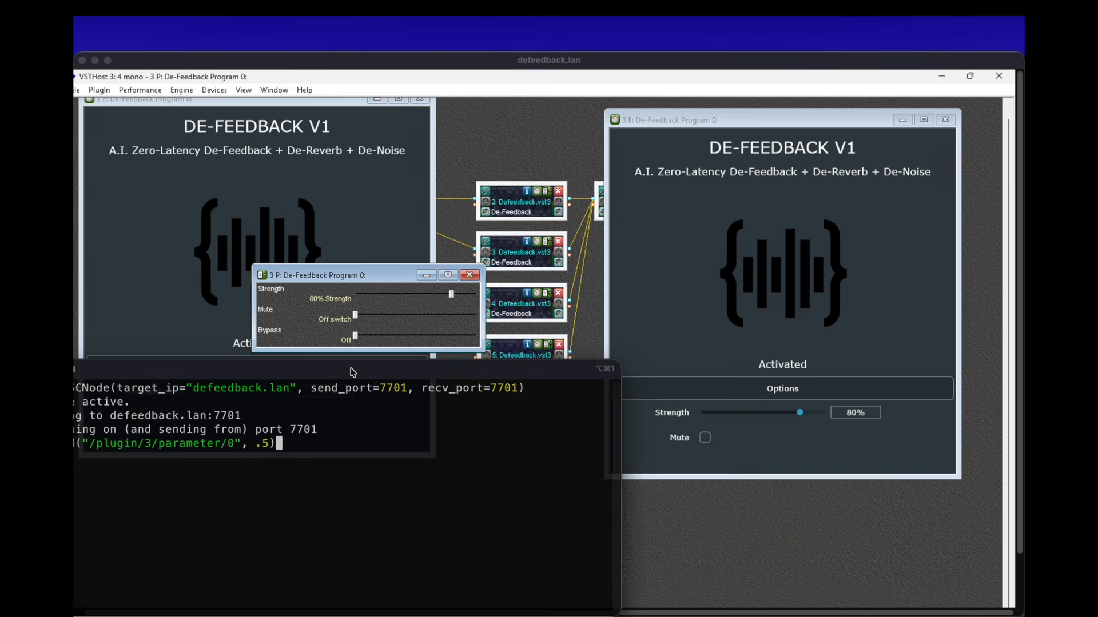
left_click(360, 274)
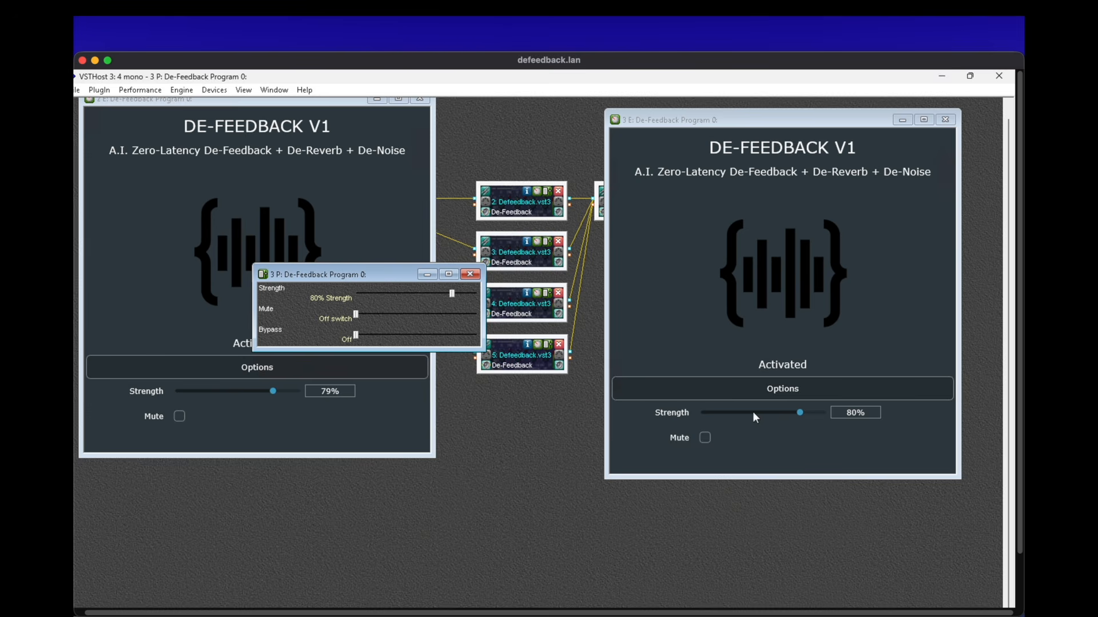
Switch to the Python terminal, send .5 to /plugin/3/parameter/0, and move the terminal window so its full command lines are in view
key("super+Tab")
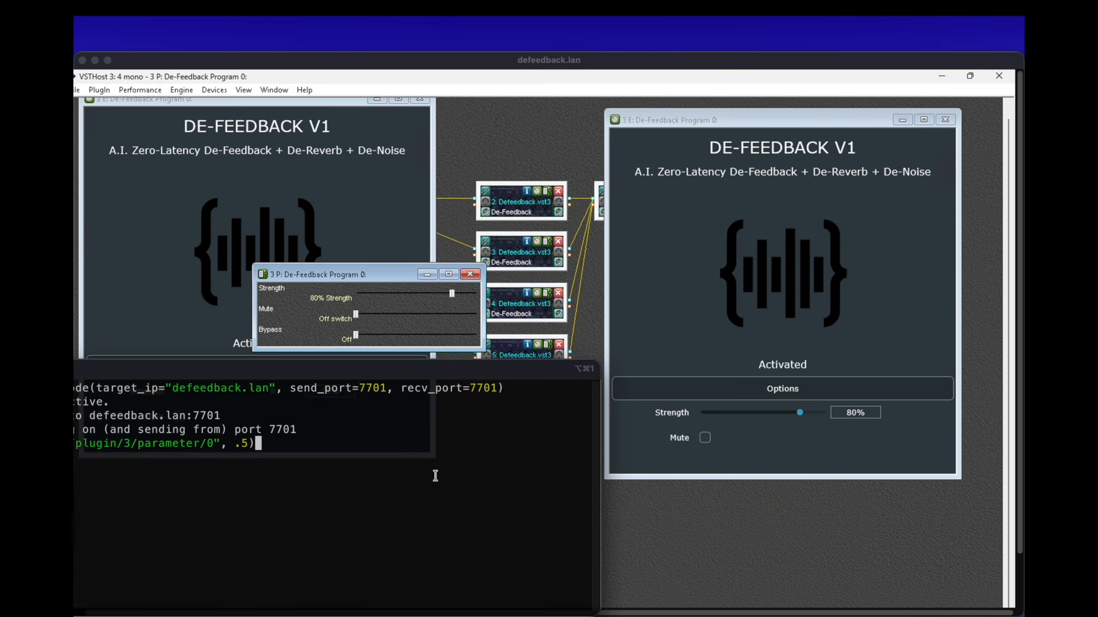
key("Return")
key("Return")
left_click_drag(308, 373, 447, 363)
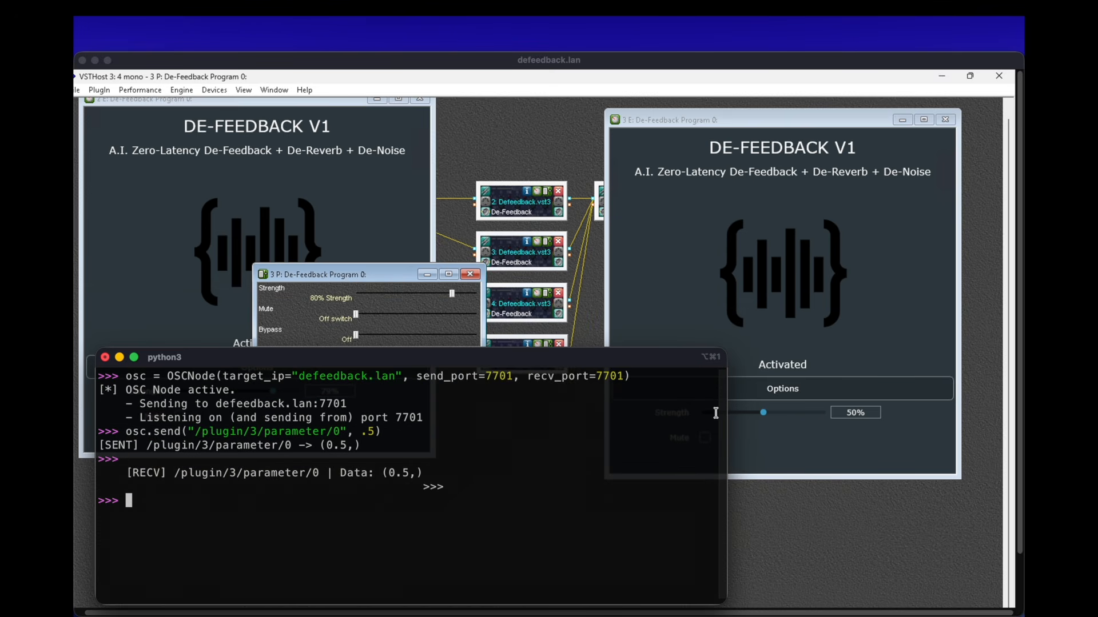
Recall the last osc.send command, change its address to /plugin/3/parameter/1 and its value to True, and send it to mute plugin 3
key("Up")
key("Left")
key("Left")
key("Left")
key("Left")
key("Left")
key("Left")
key("BackSpace")
type("1")
key("Right")
key("Right")
key("Right")
key("Right")
key("Right")
key("BackSpace")
key("BackSpace")
type("True")
key("Return")
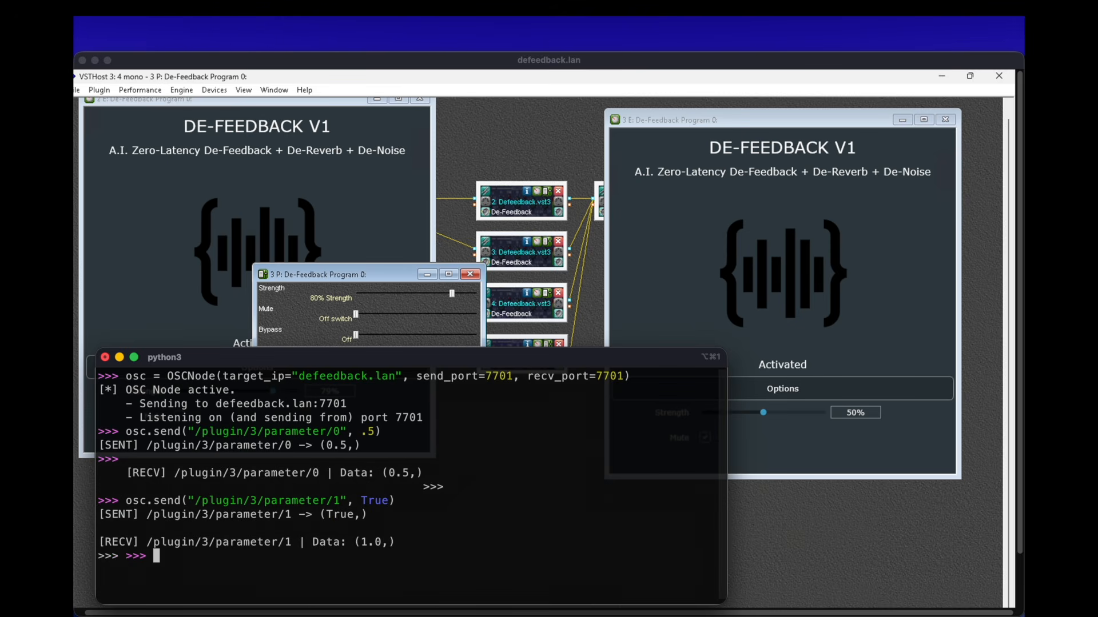
Check plugin 3's Mute setting in VSTHost, then return to the Python terminal and shrink it to uncover plugin 3's editor
left_click(781, 420)
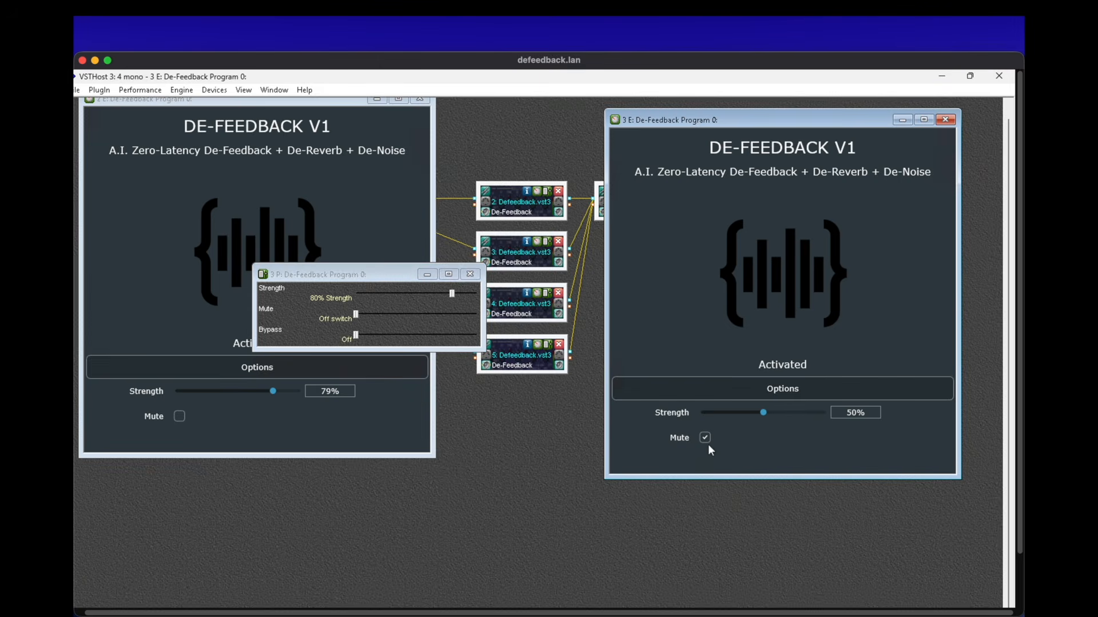
key("super+Tab")
left_click_drag(722, 602, 606, 595)
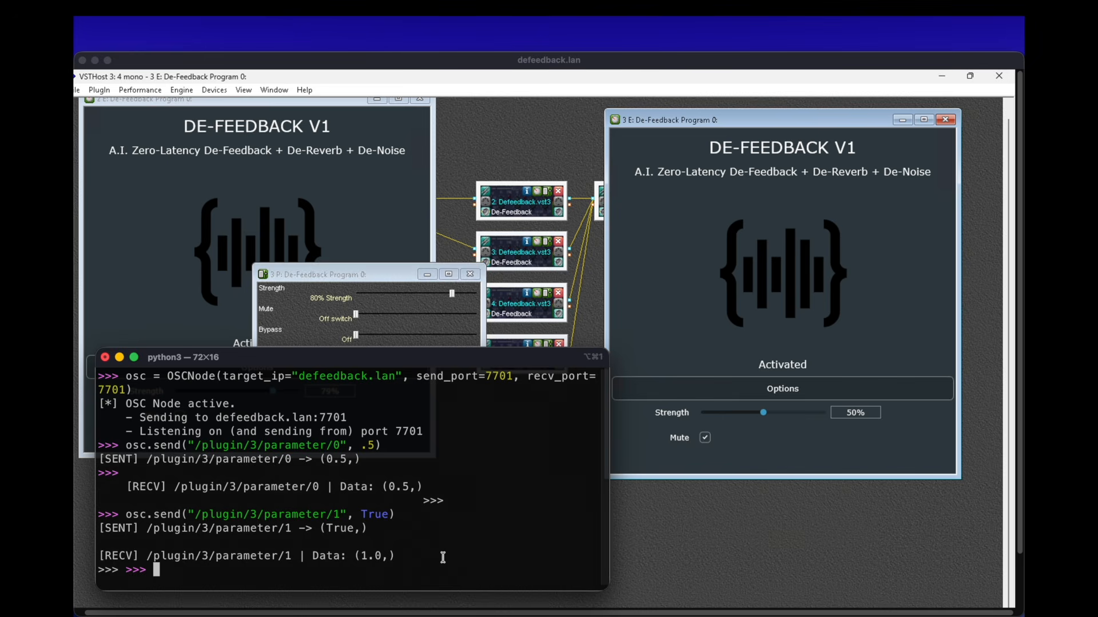
Recall the mute command, change its value to False, and send it to unmute plugin 3
key("Up")
key("Left")
key("BackSpace")
key("BackSpace")
key("BackSpace")
key("BackSpace")
type("False")
key("Return")
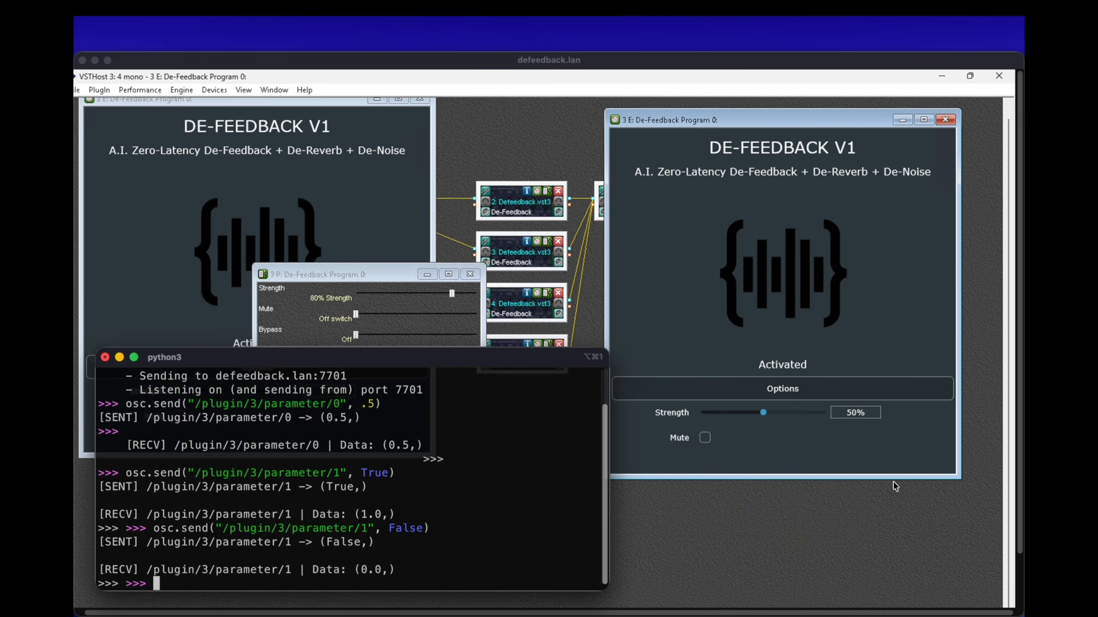
Recall the last osc.send command and remove its value argument, keeping only the address /plugin/3/parameter/1
key("Up")
key("Left")
key("BackSpace")
key("BackSpace")
key("BackSpace")
key("BackSpace")
key("BackSpace")
key("BackSpace")
key("BackSpace")
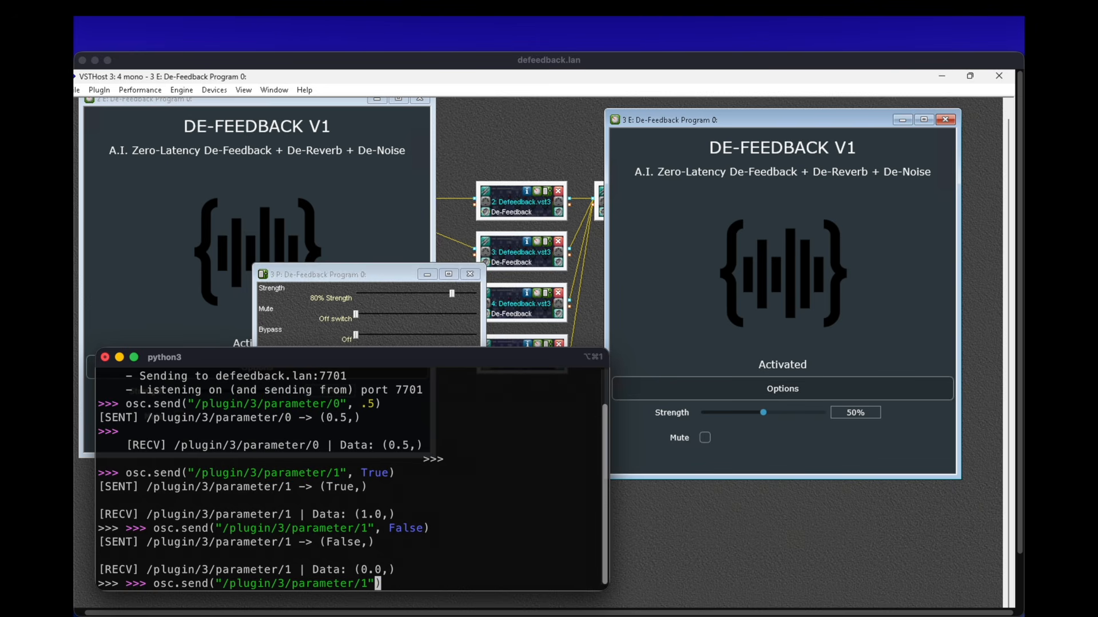
key("Left")
Close plugin 3's parameter window in VSTHost, and query plugin 2's Strength from the Python terminal by sending /plugin/2/parameter/0 without a value
left_click(470, 275)
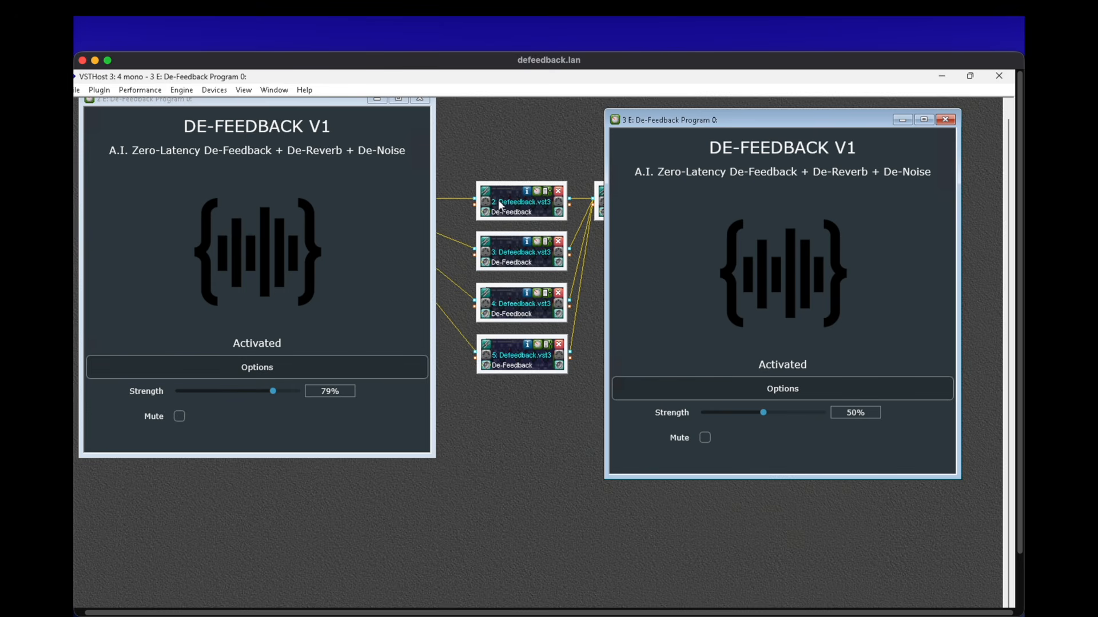
key("super+Tab")
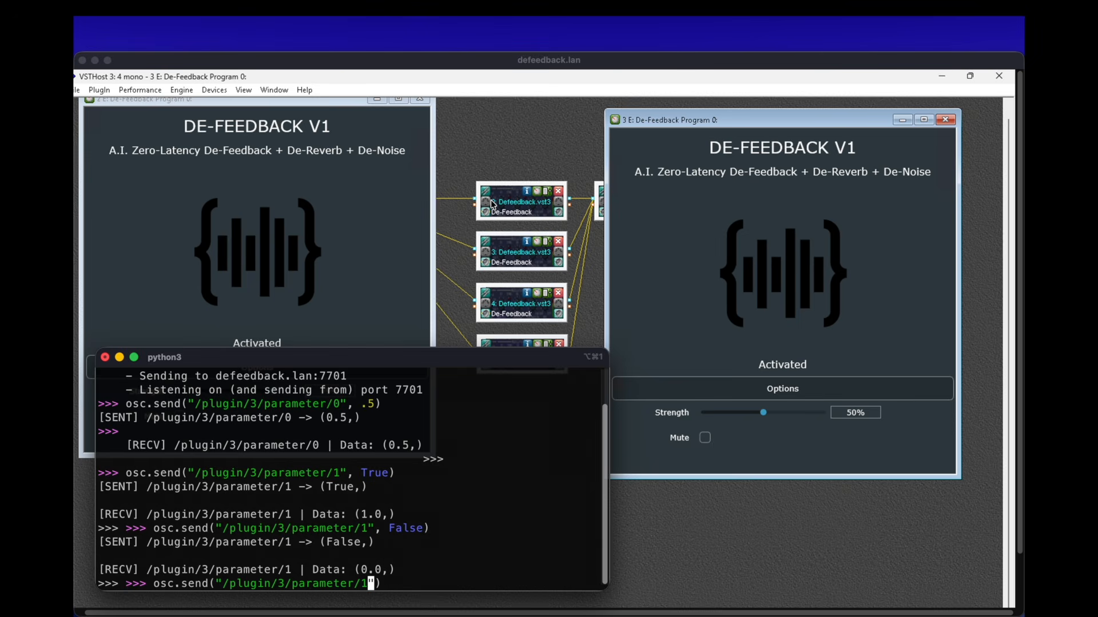
key("Left")
key("Left")
key("Left")
key("Left")
key("Left")
key("Left")
key("Left")
key("Left")
key("Left")
key("Left")
key("Left")
key("Left")
key("BackSpace")
type("2")
key("End")
key("Left")
key("Left")
key("BackSpace")
type("0")
key("End")
key("Return")
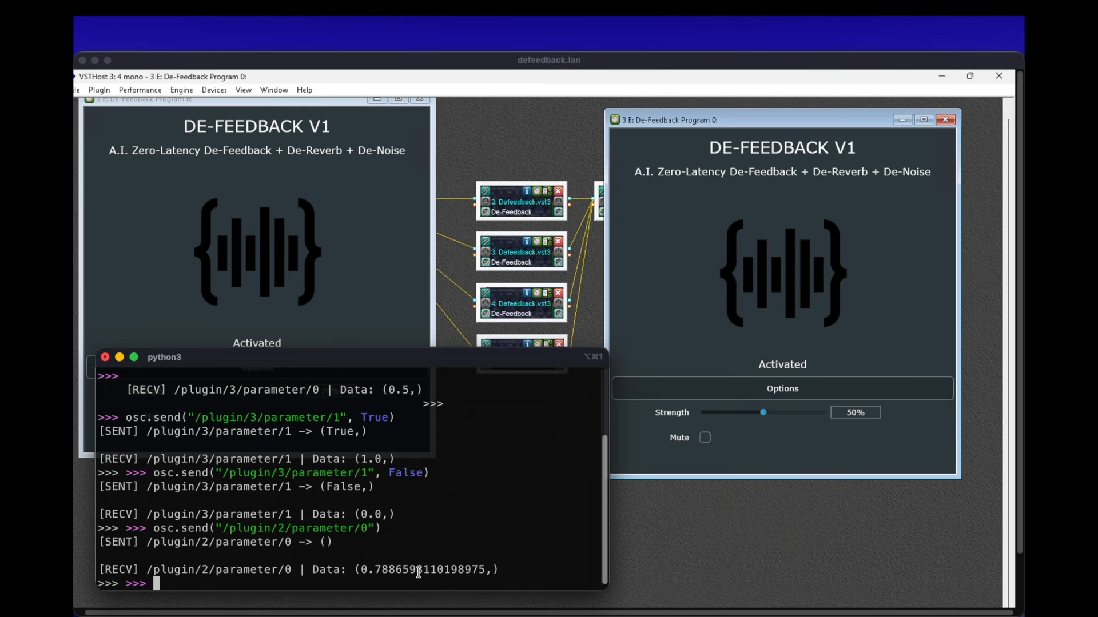
Move the terminal off plugin 2's editor and send the value 1 to /plugin/2/parameter/0
left_click_drag(410, 357, 663, 140)
key("Up")
key("Left")
type(", ")
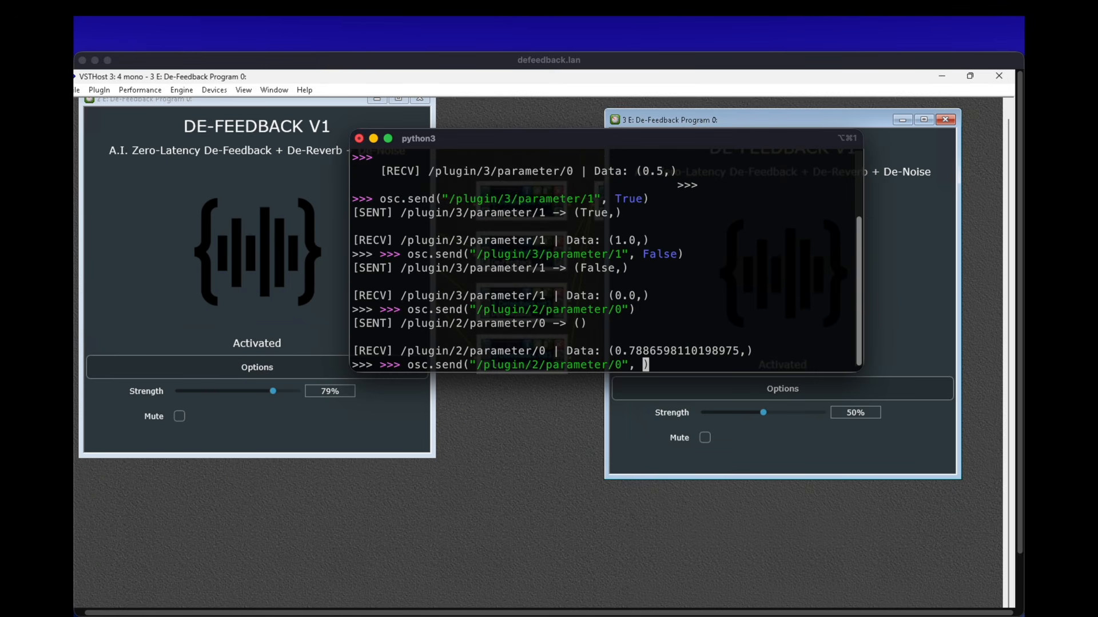
type("1")
key("Return")
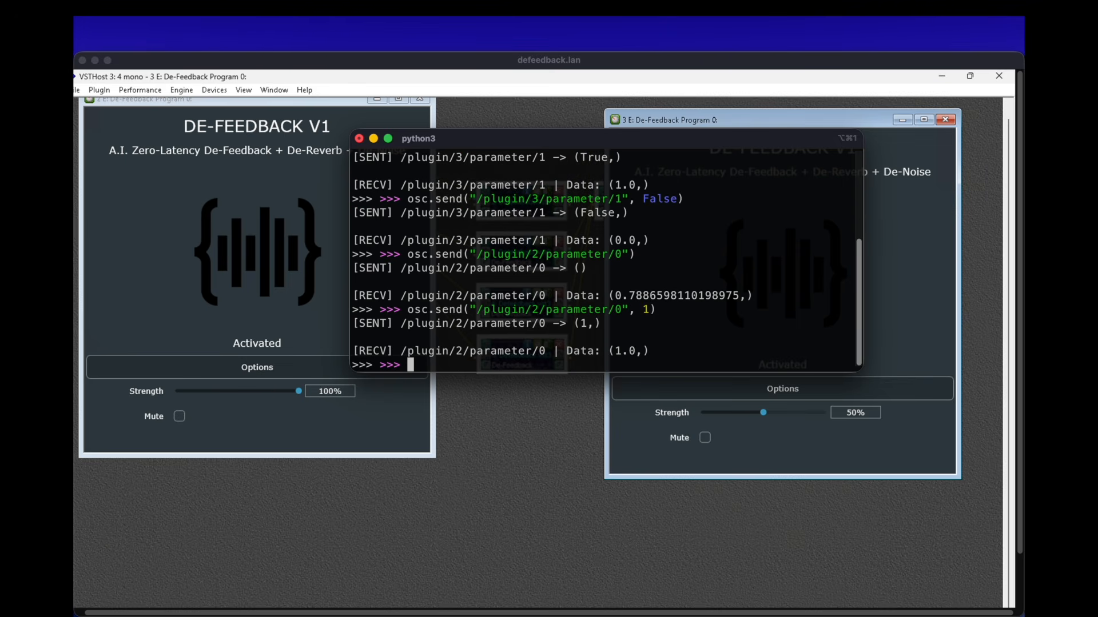